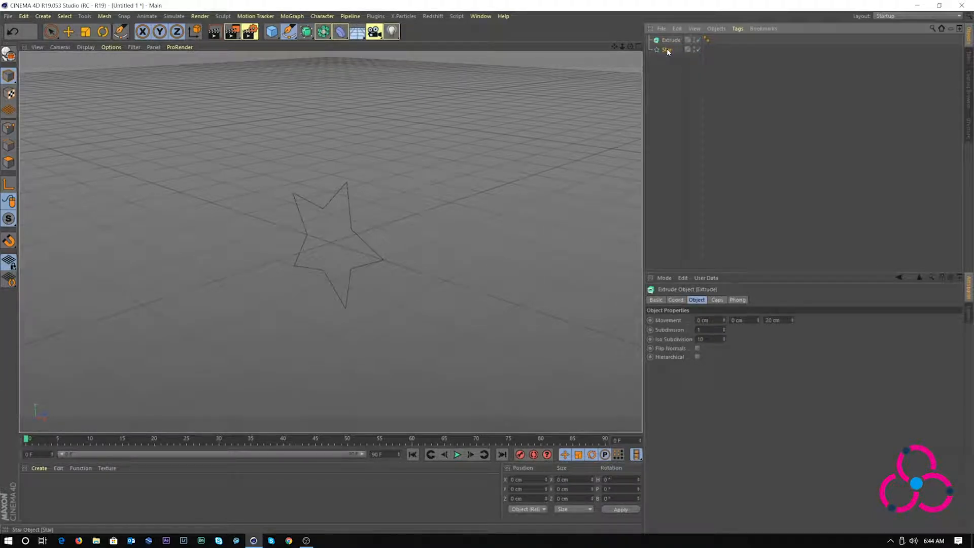
Nest the Star under the Extrude object and set Extrude's Movement Z to 0 cm
drag(667, 50, 669, 38)
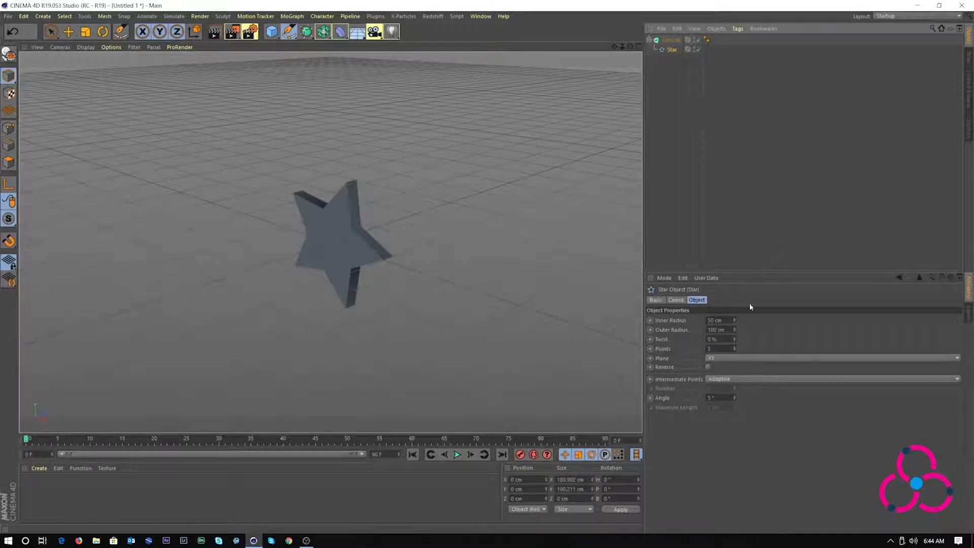
click(671, 40)
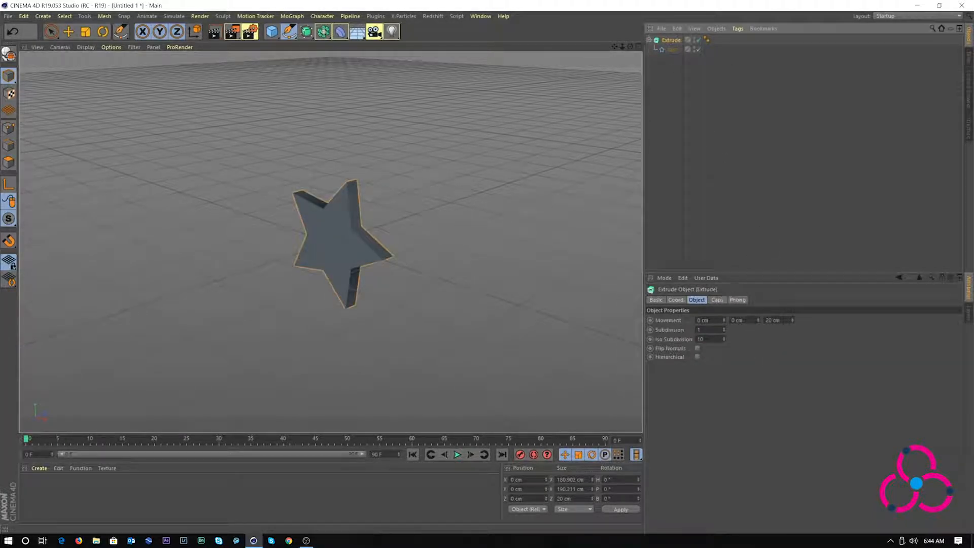
double_click(773, 320)
text(0)
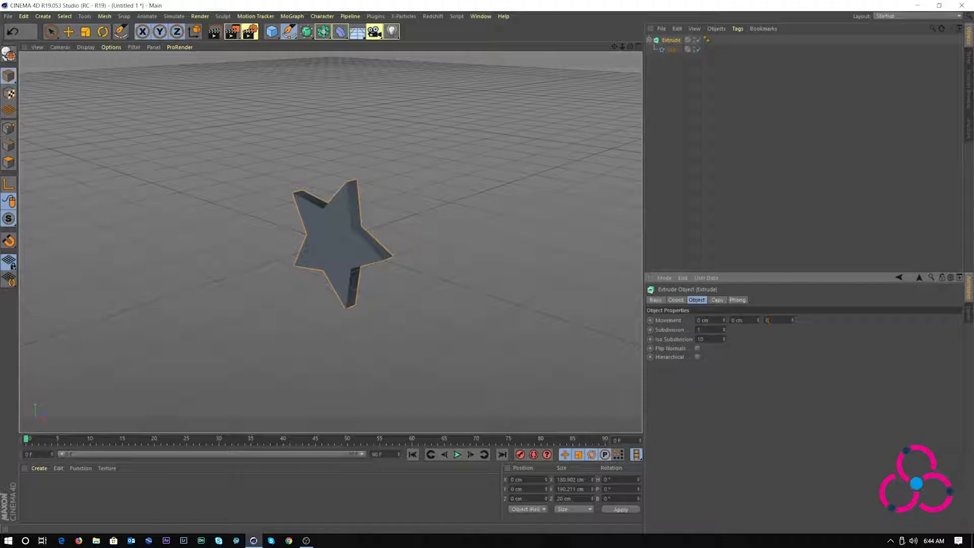
click(685, 94)
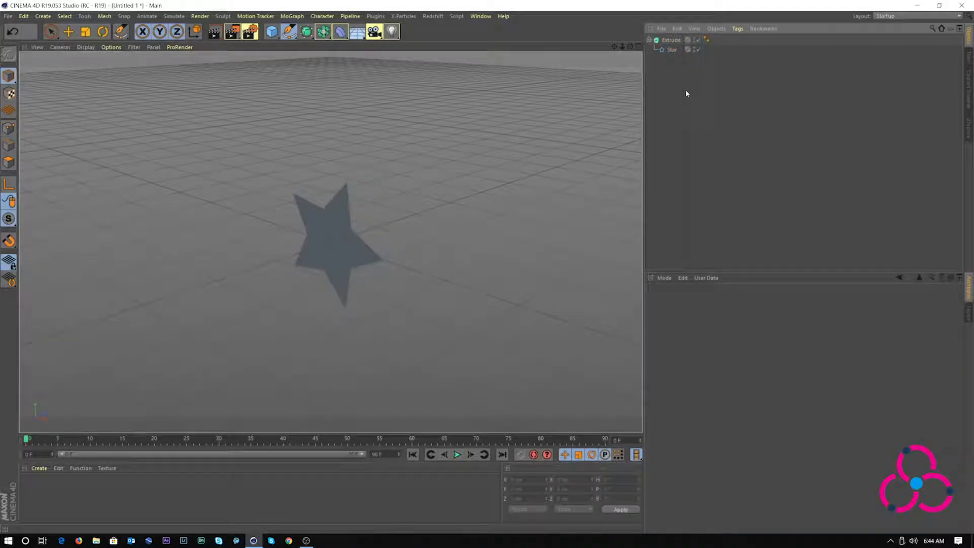
Convert the flat Extrude star into an editable polygon object with C
right_click(671, 39)
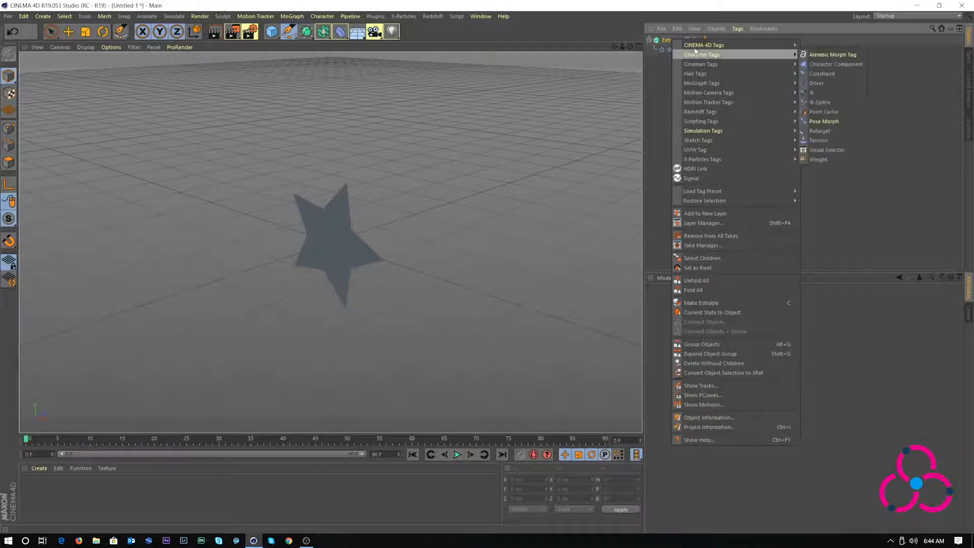
click(658, 41)
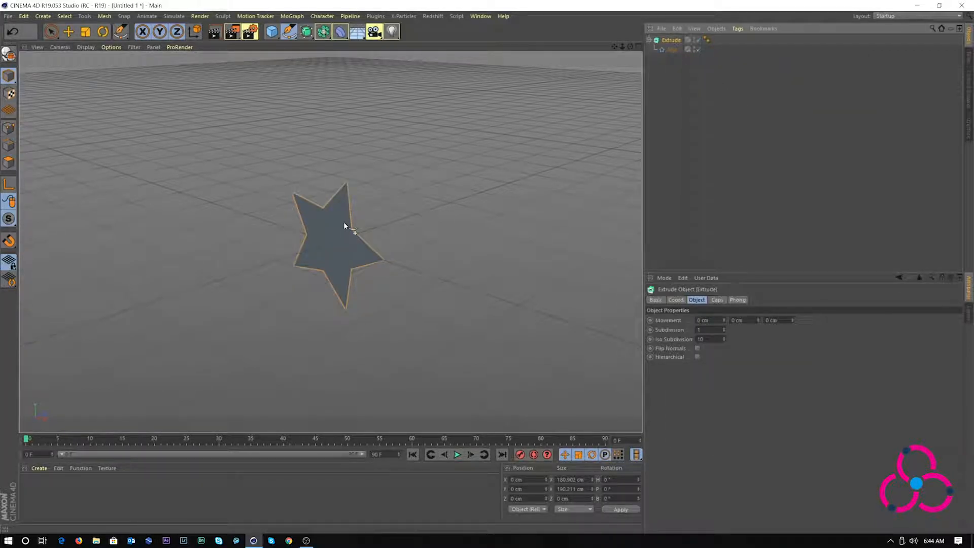
key(c)
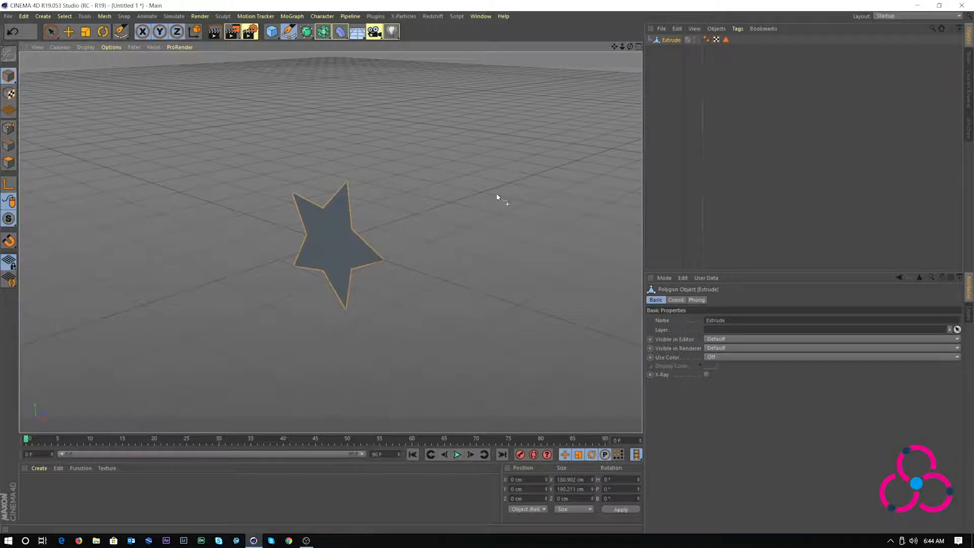
With the Move tool in Edges mode, select a top edge of the star and start Plane Cut
click(68, 32)
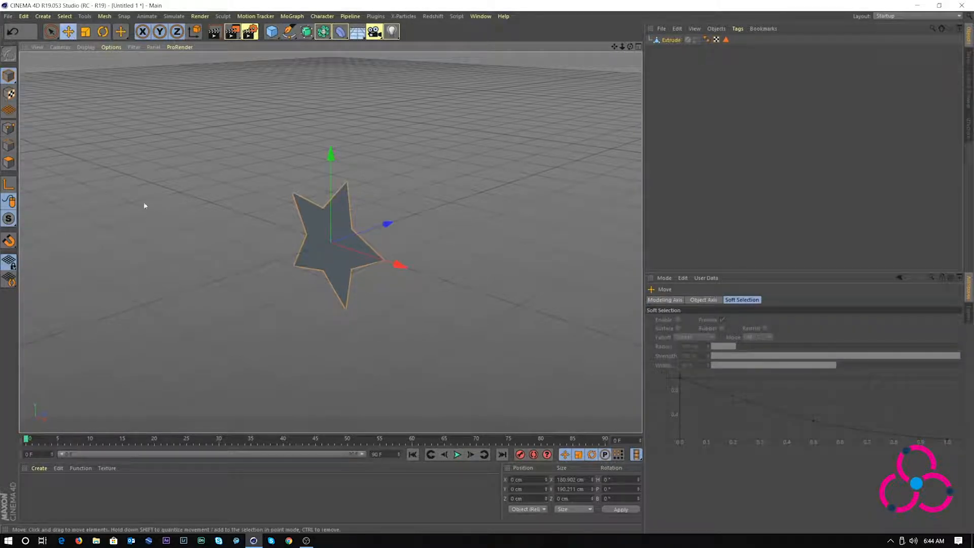
click(6, 145)
click(306, 201)
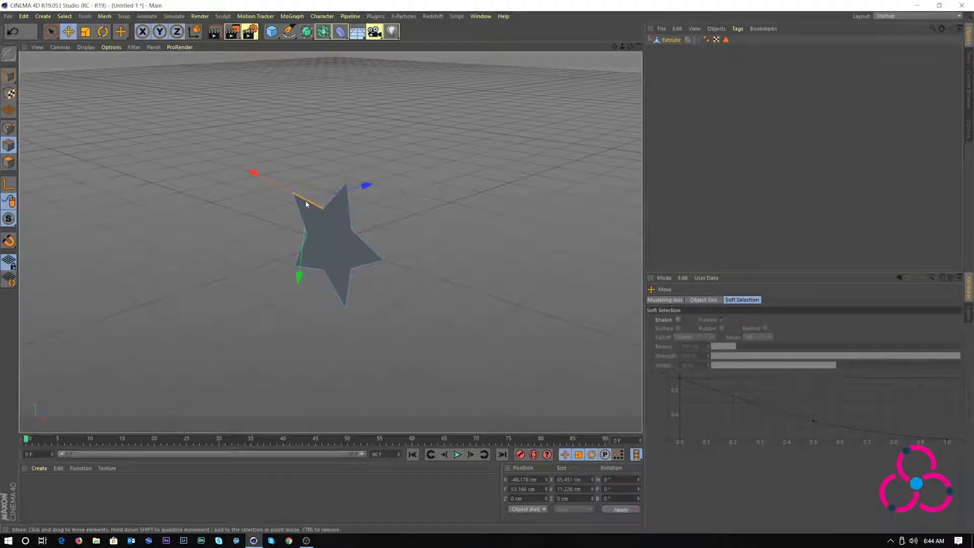
right_click(306, 204)
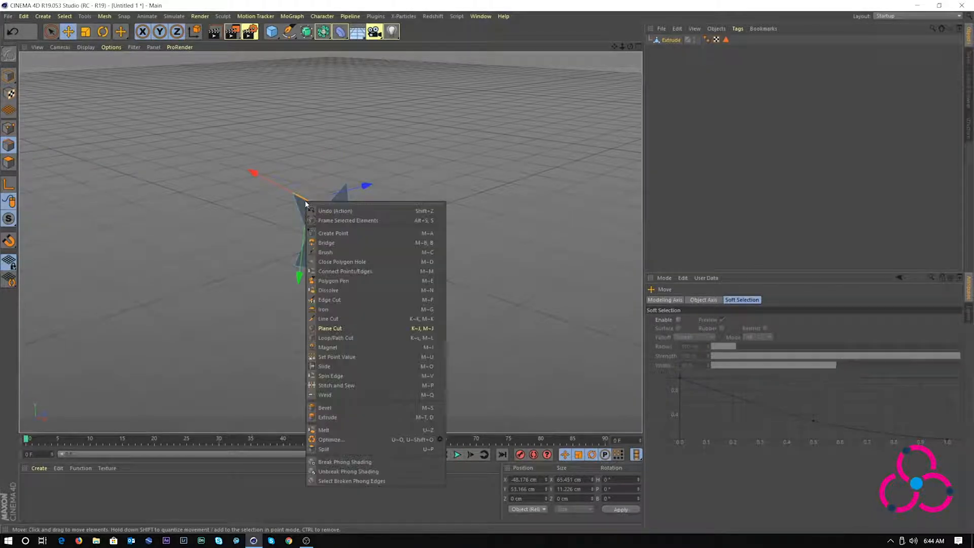
click(331, 329)
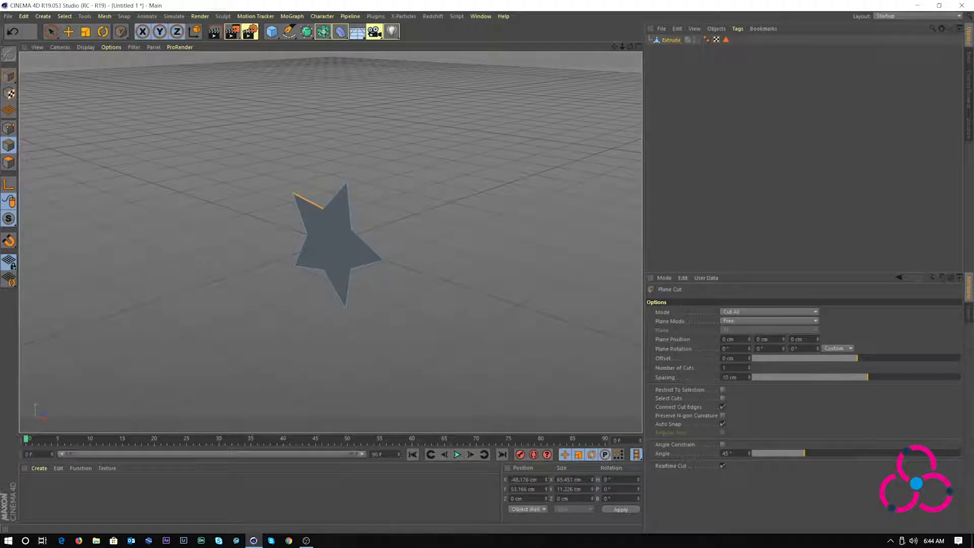
Cut the star with 20 Split-mode plane cuts, offset to -89 cm to span the star
double_click(730, 368)
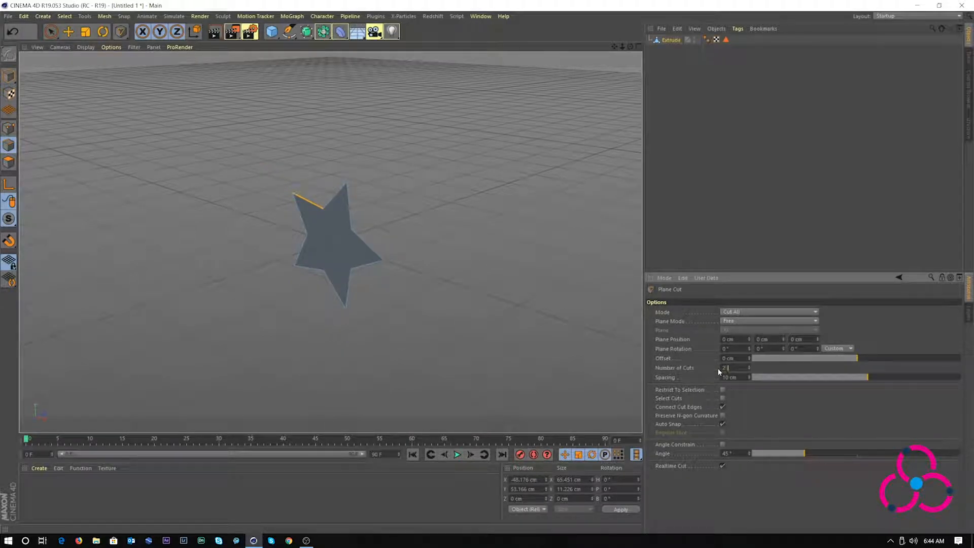
text(20)
click(726, 313)
click(730, 332)
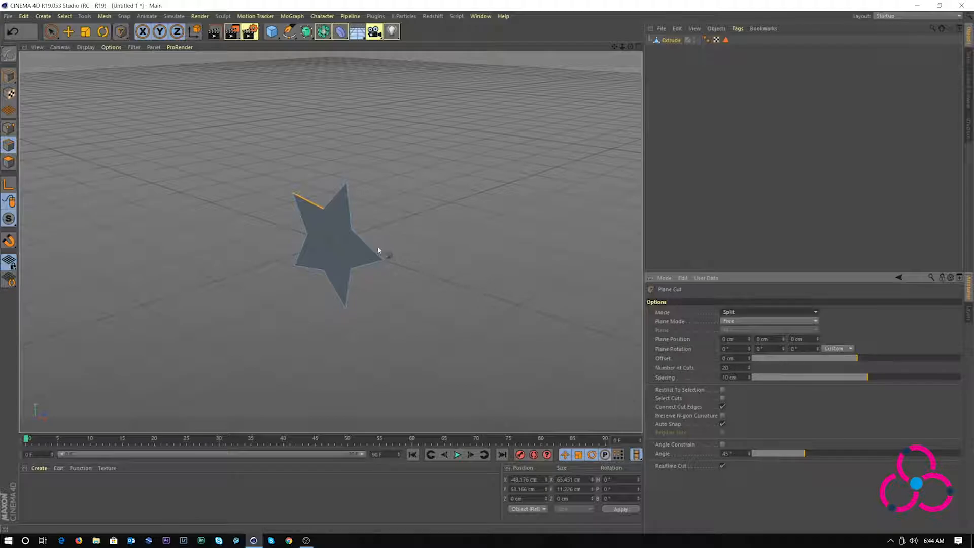
drag(352, 230, 324, 212)
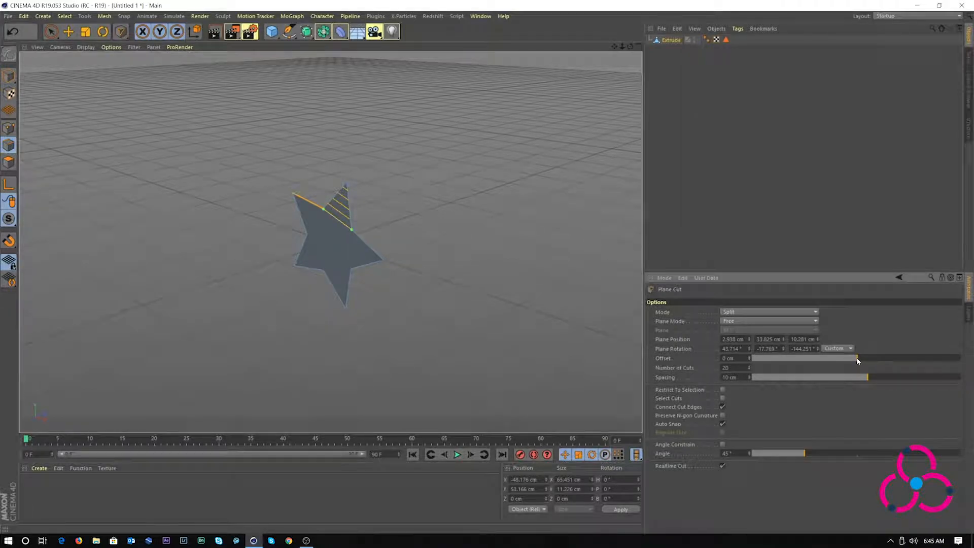
drag(857, 357, 764, 366)
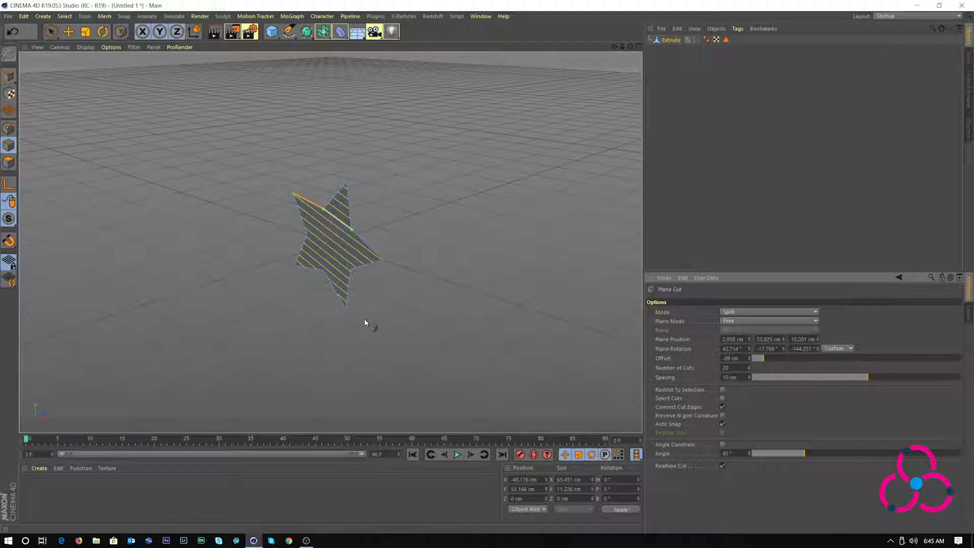
click(104, 16)
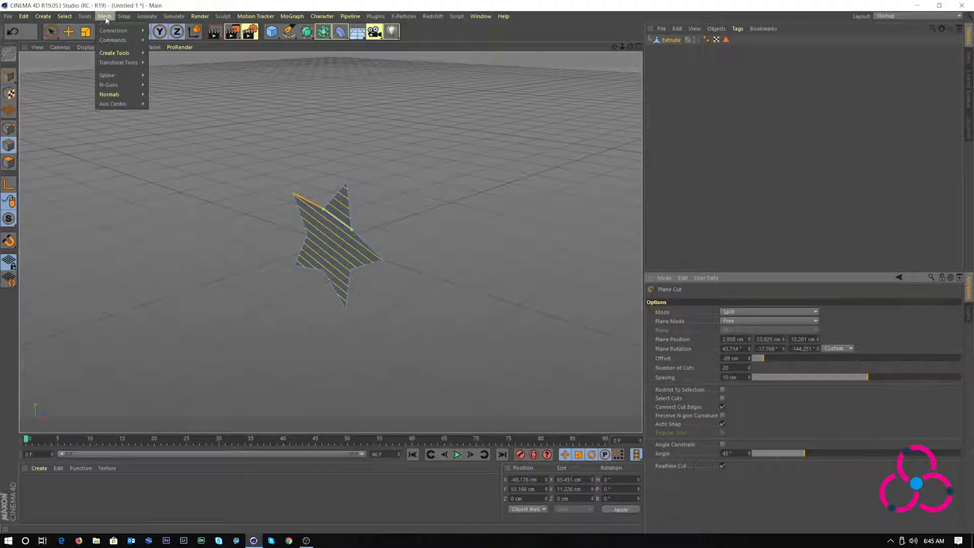
Float the Mesh Commands palette in the viewport and enable Polygons mode with Live Selection
mouse_move(108, 39)
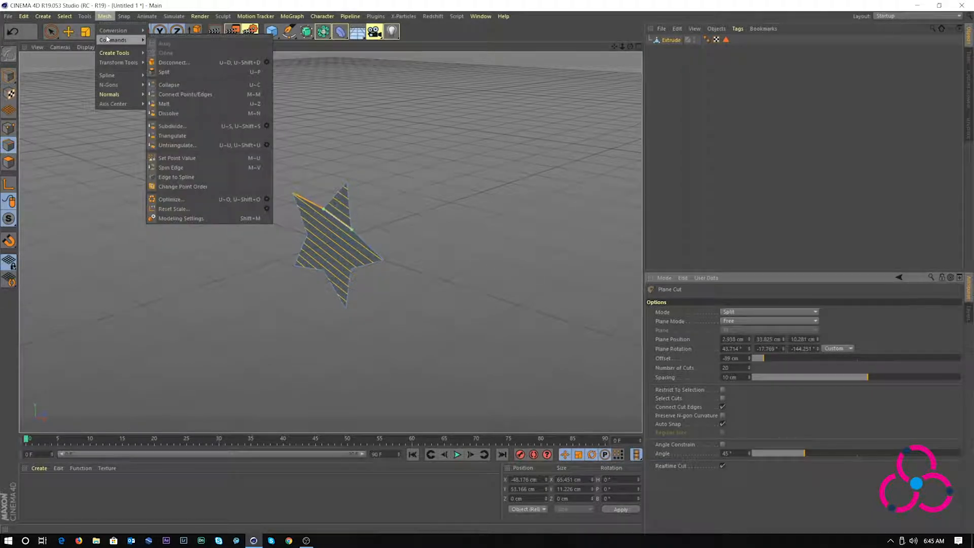
click(174, 39)
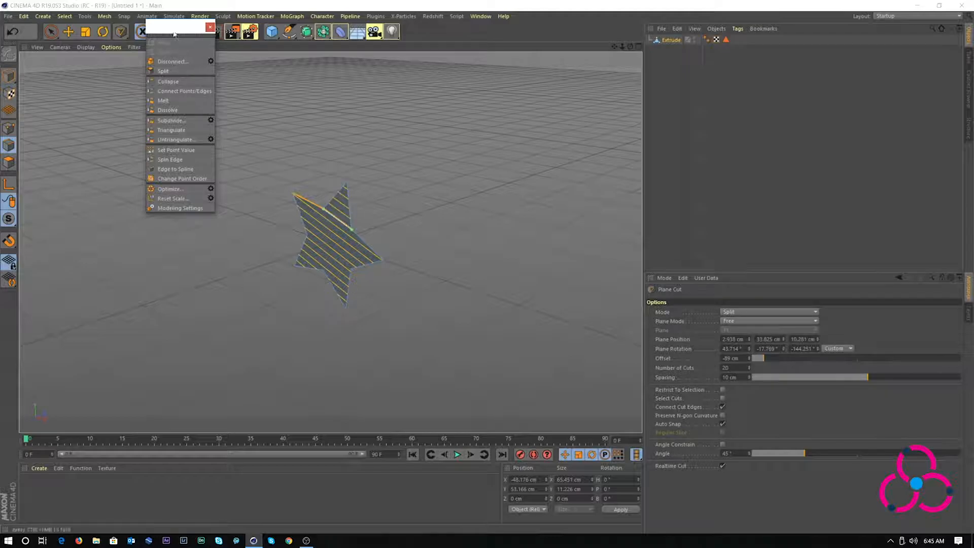
drag(175, 27, 152, 80)
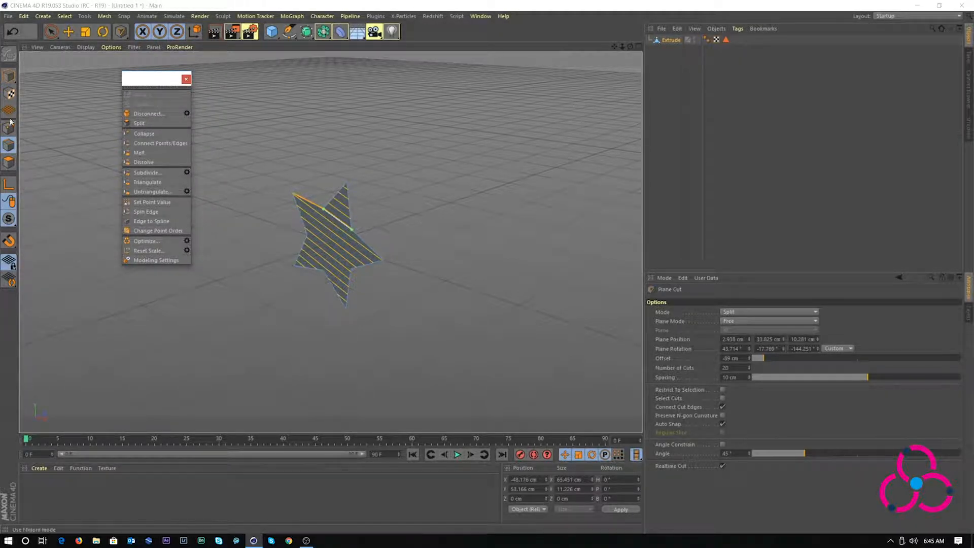
click(8, 163)
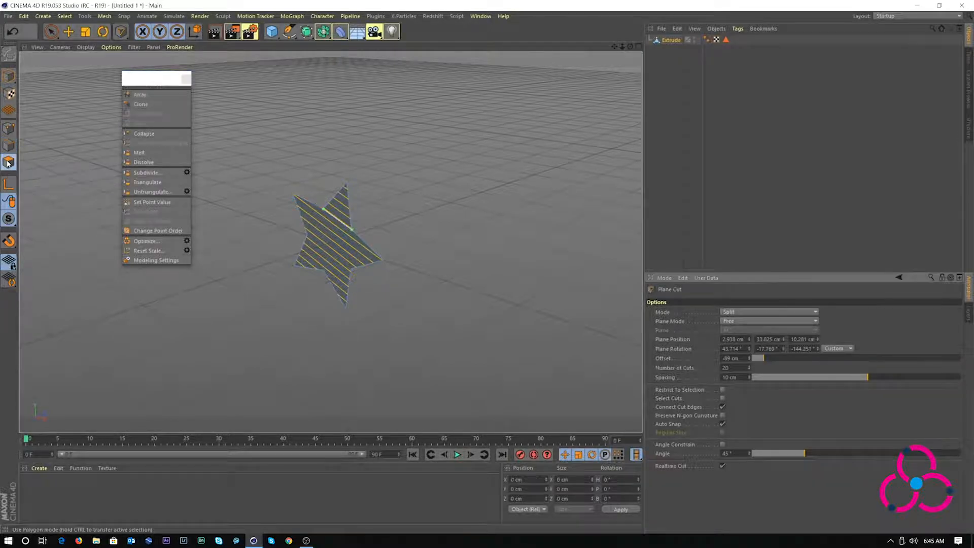
click(54, 34)
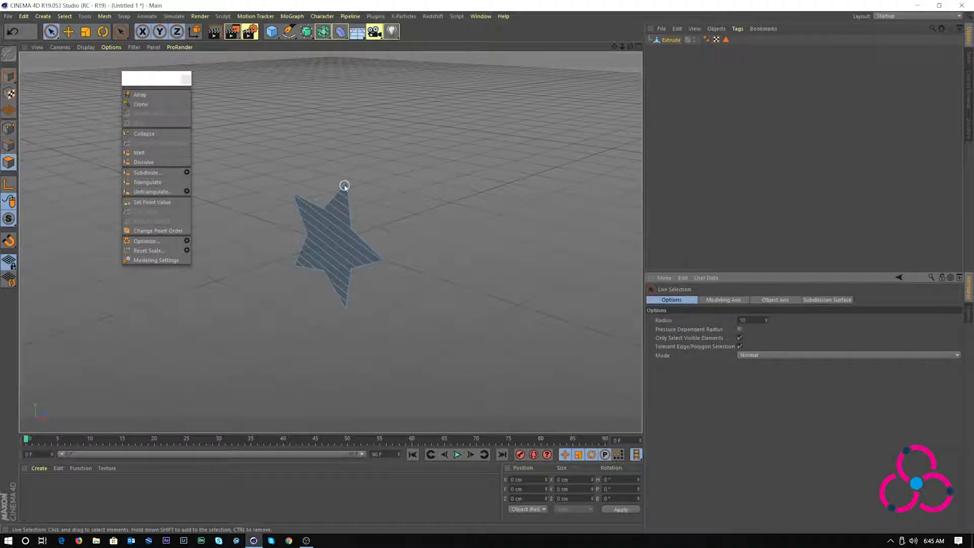
Split the star's top tip and upper diagonal bands off as separate objects
drag(623, 47, 725, 46)
click(371, 86)
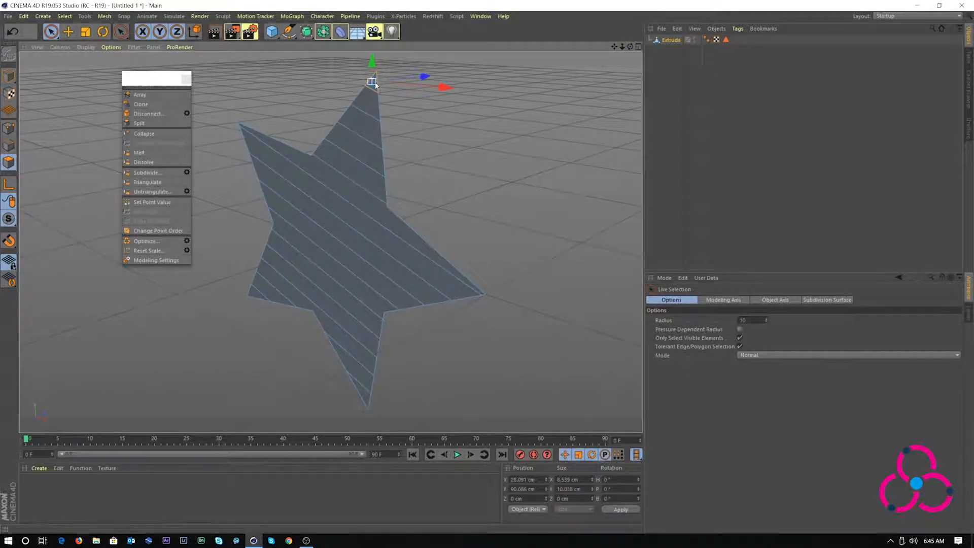
click(139, 123)
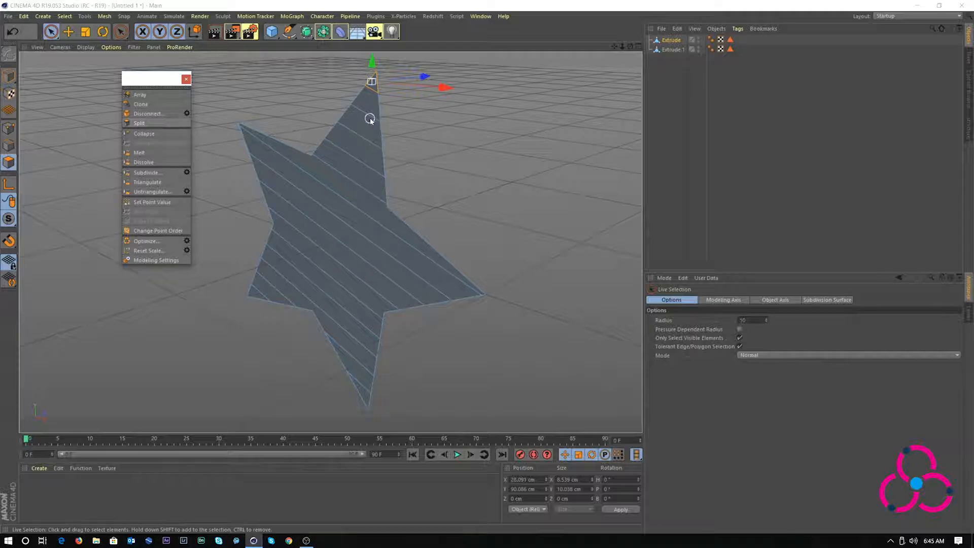
click(368, 116)
click(139, 123)
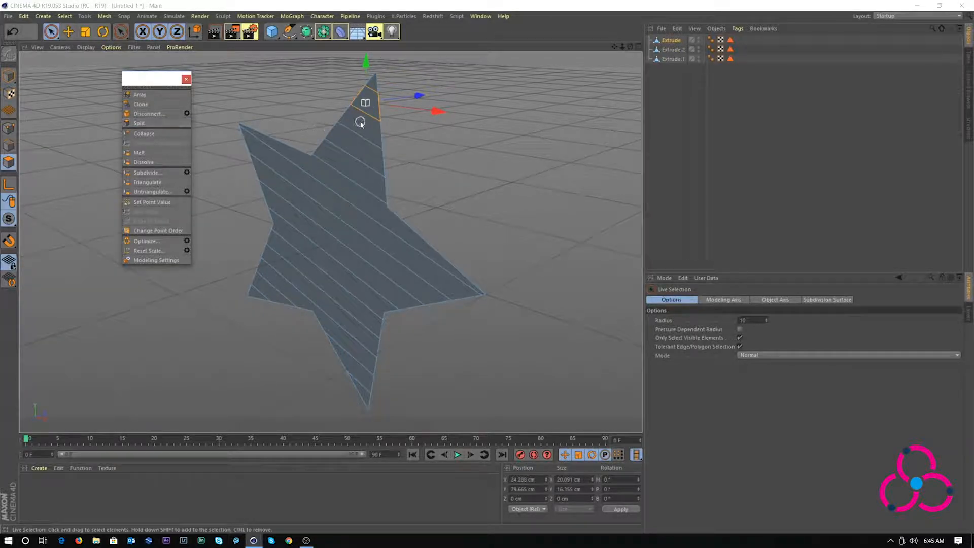
click(358, 124)
click(155, 123)
click(366, 148)
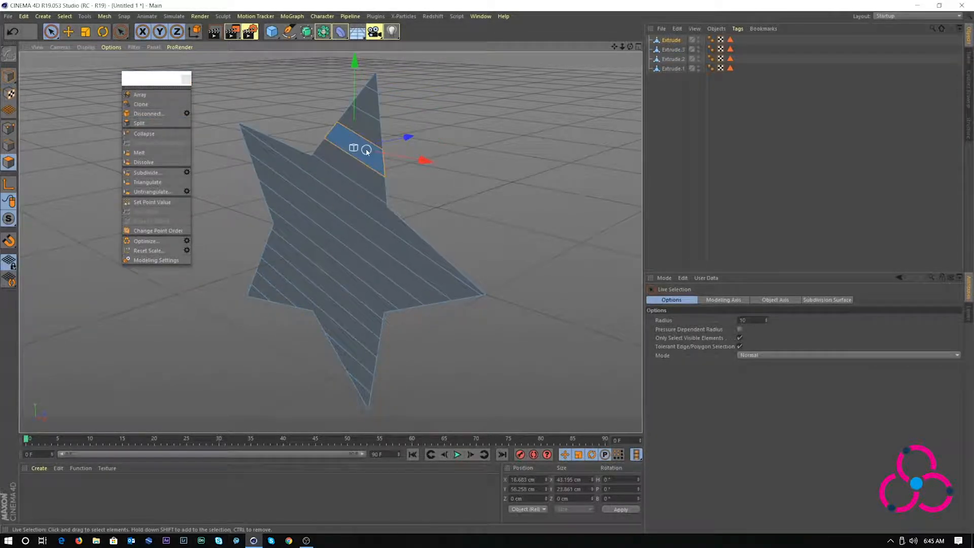
click(170, 124)
click(341, 164)
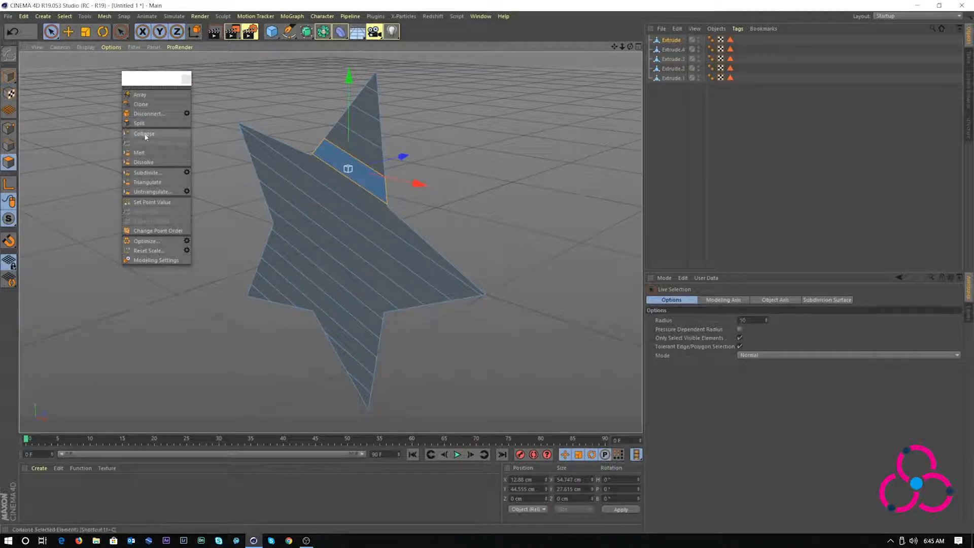
click(141, 124)
click(318, 169)
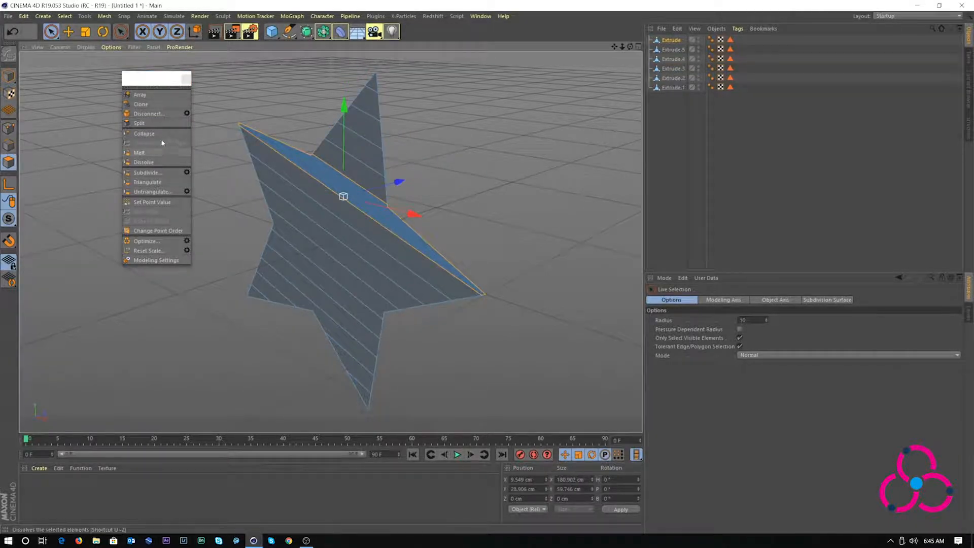
click(141, 123)
click(319, 199)
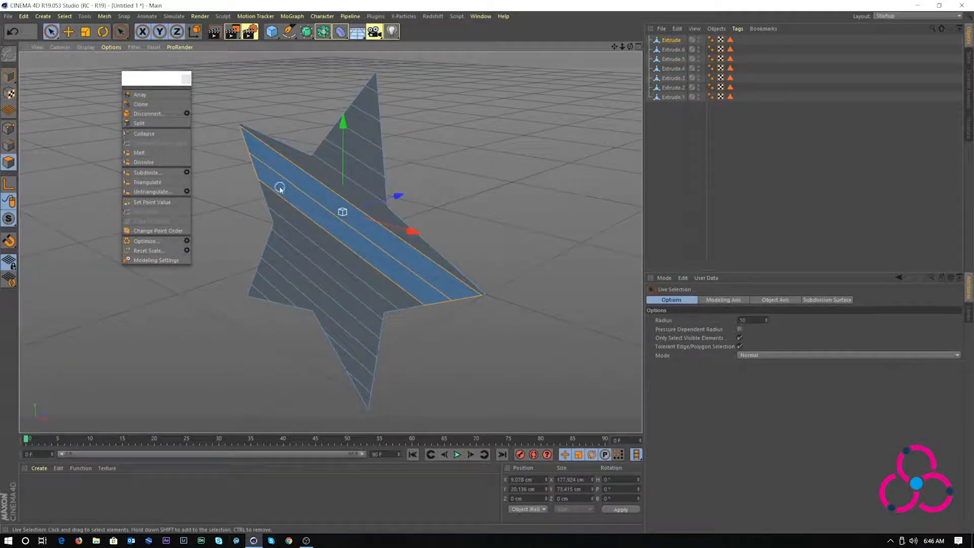
click(304, 184)
click(141, 123)
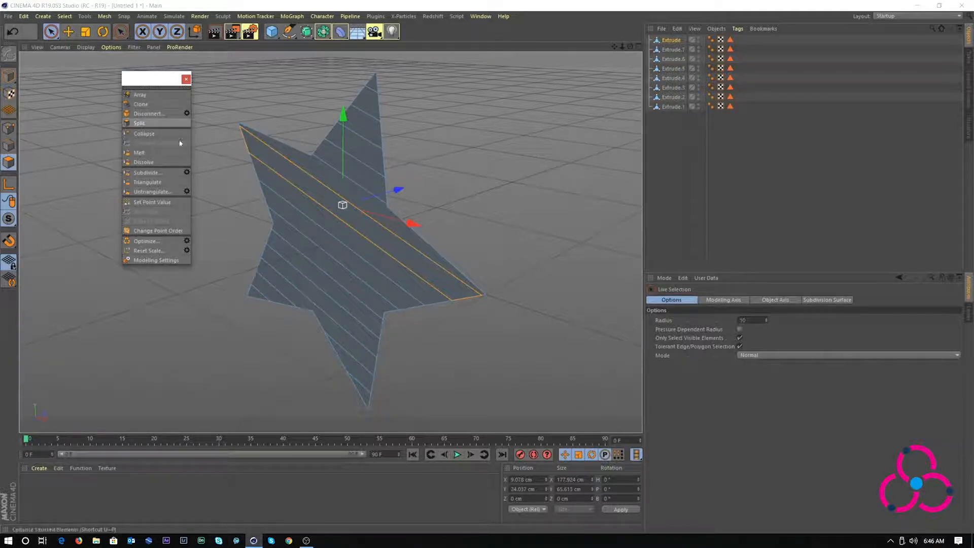
click(317, 209)
click(142, 123)
Split off the remaining lower bands, left corner and bottom tip, ending at Extrude.17
click(310, 228)
click(142, 123)
click(305, 248)
click(141, 123)
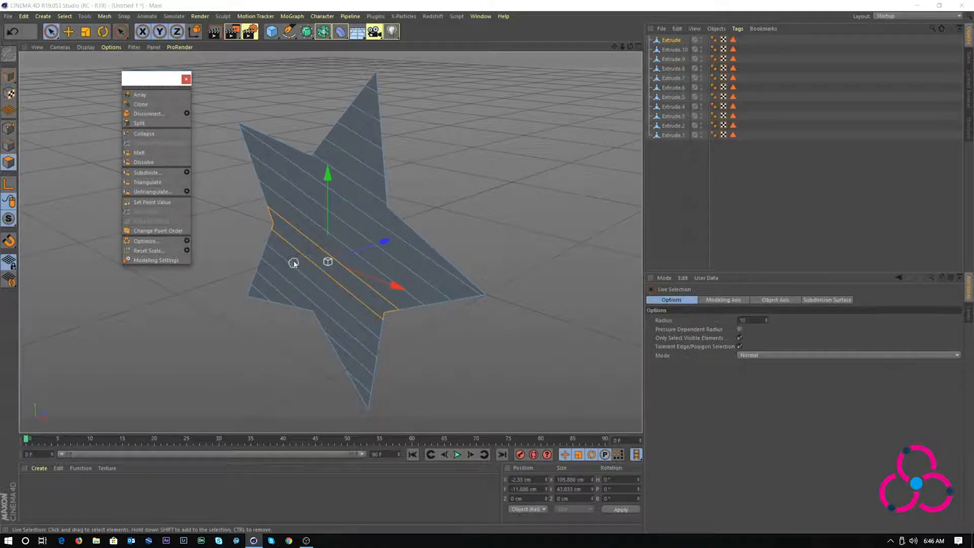
click(294, 261)
click(141, 124)
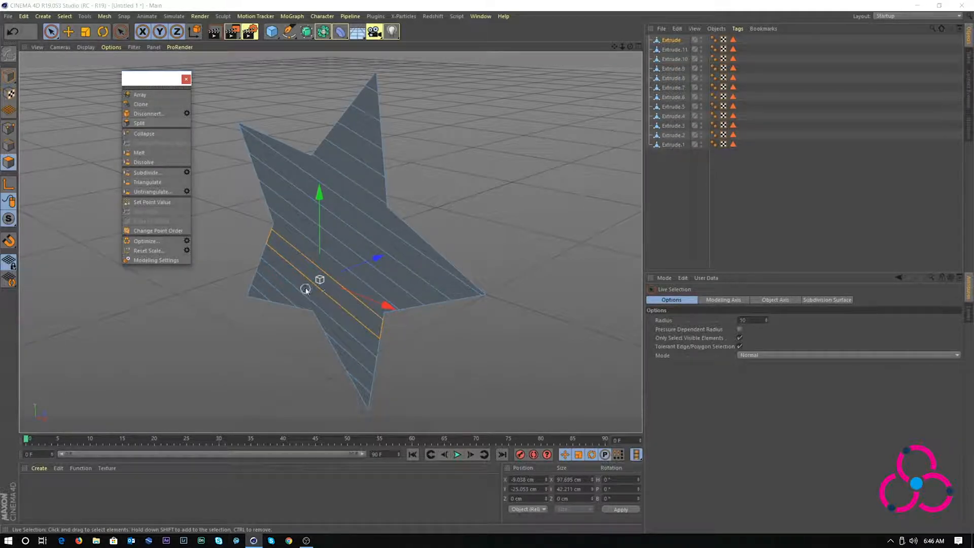
click(296, 275)
click(141, 123)
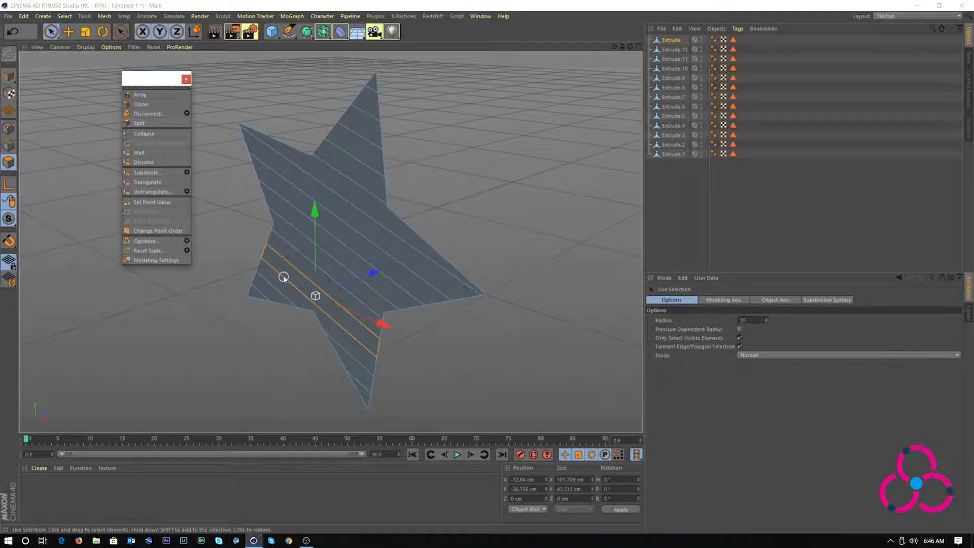
click(280, 281)
click(141, 124)
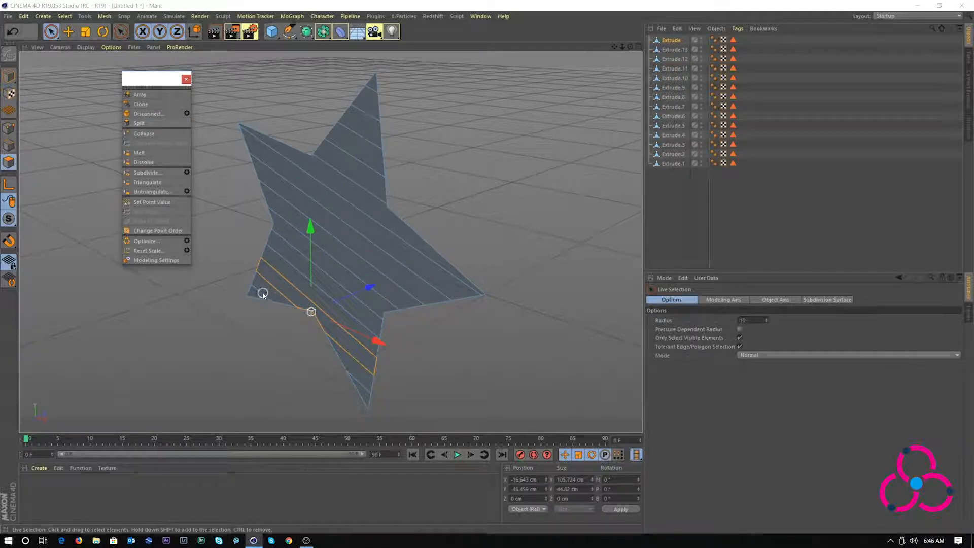
click(262, 292)
click(142, 123)
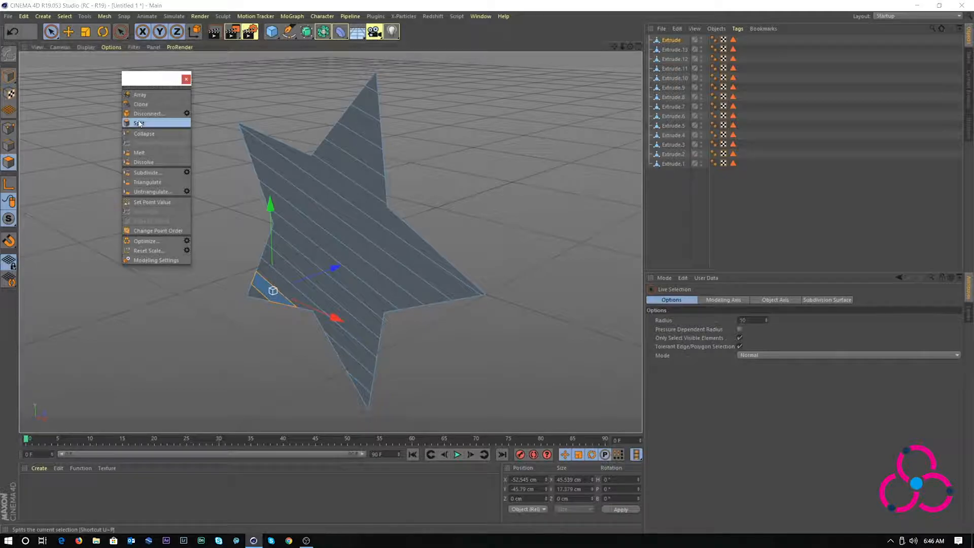
click(349, 364)
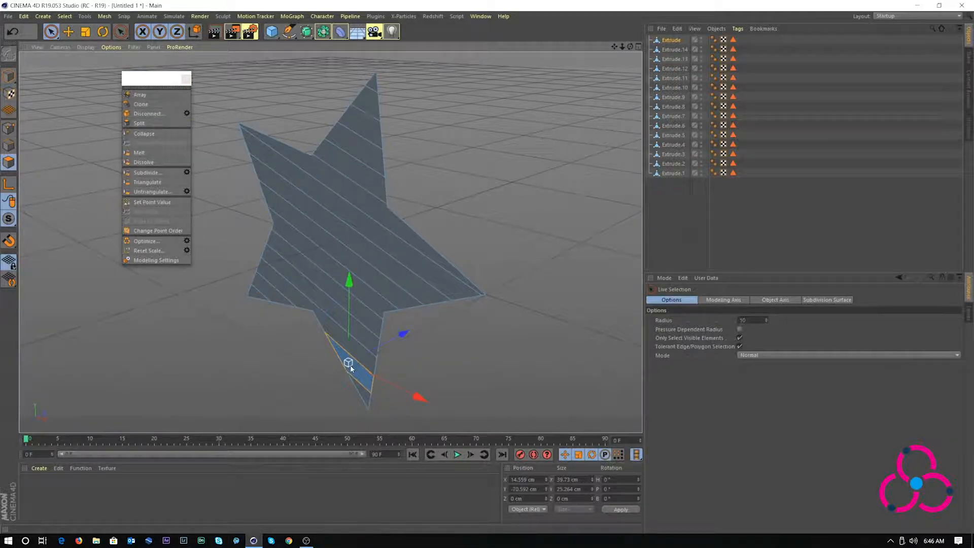
click(141, 124)
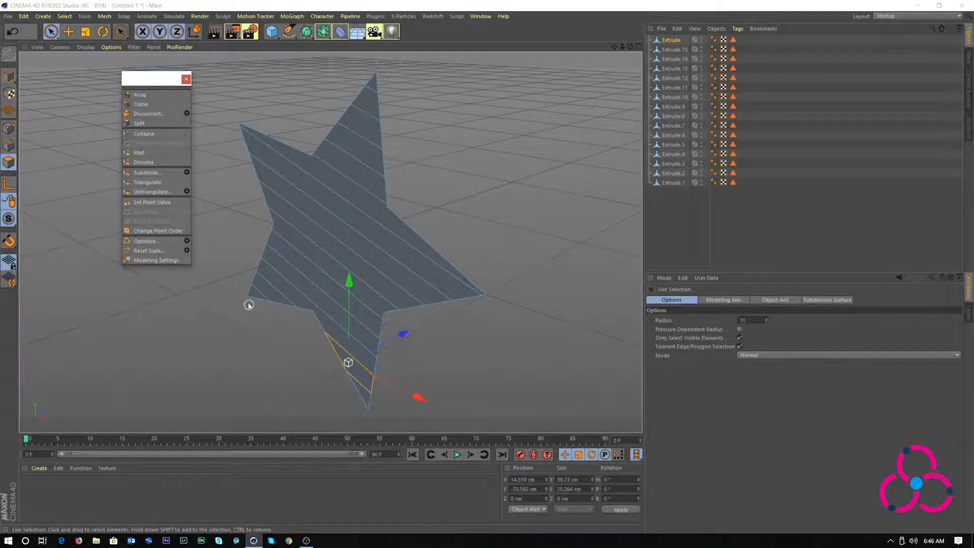
click(255, 290)
click(141, 124)
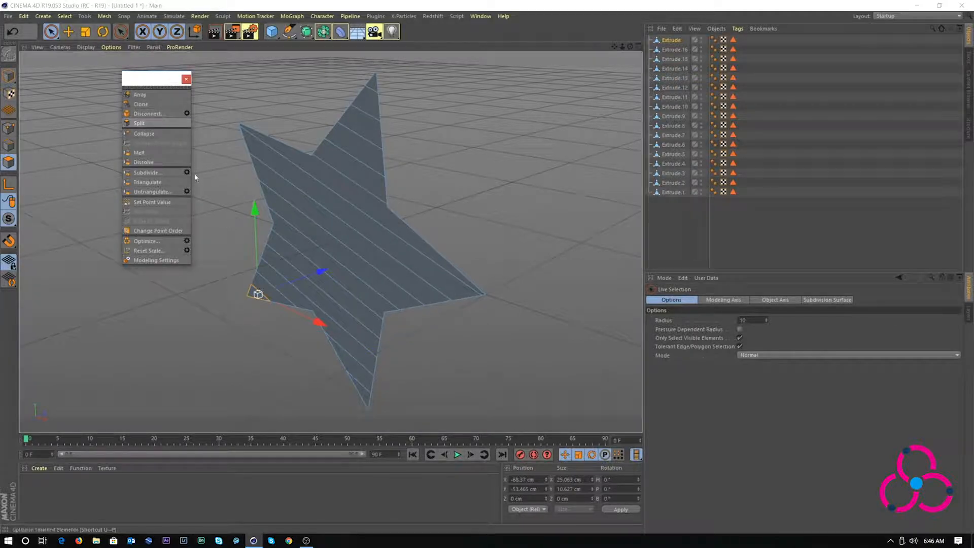
click(365, 396)
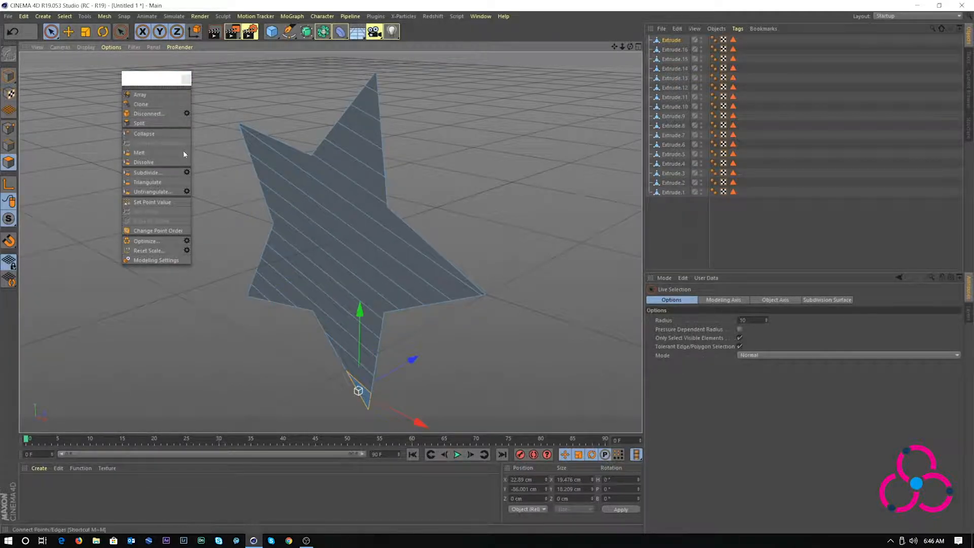
click(142, 123)
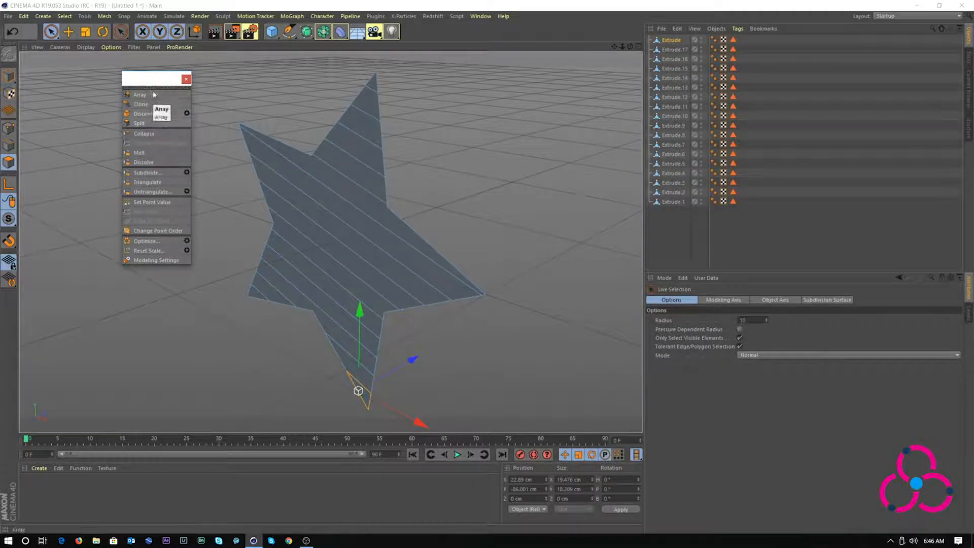
click(187, 78)
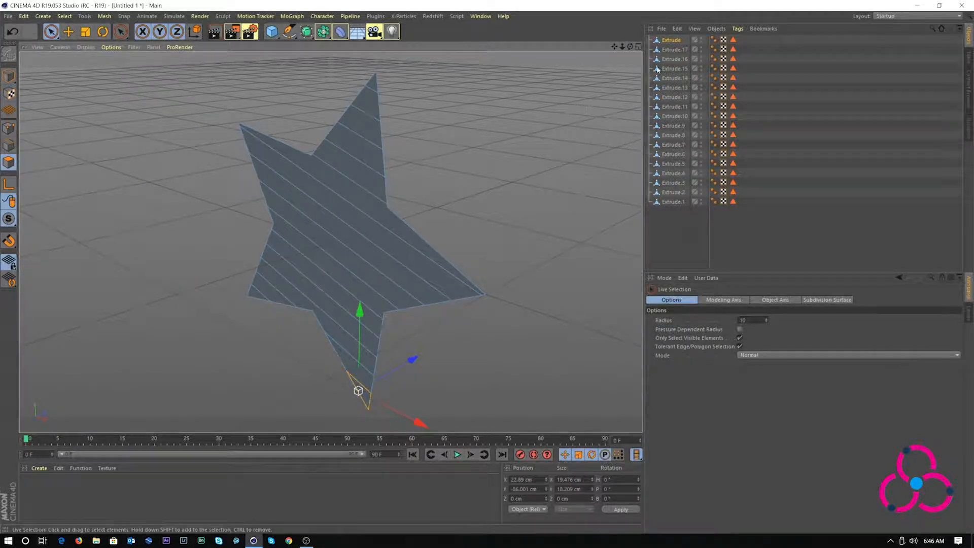
click(669, 40)
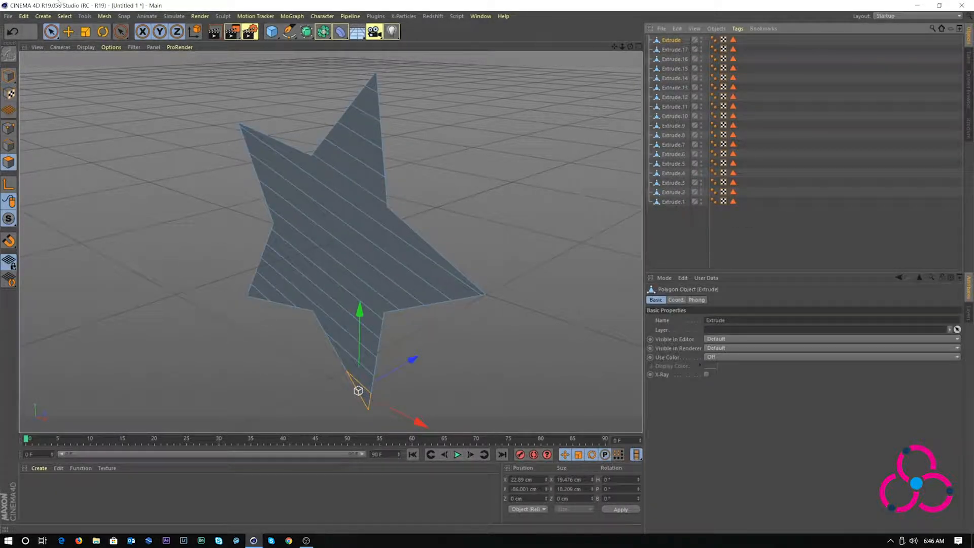
Delete the original Extrude object, keeping strips Extrude.1 through Extrude.17
click(68, 31)
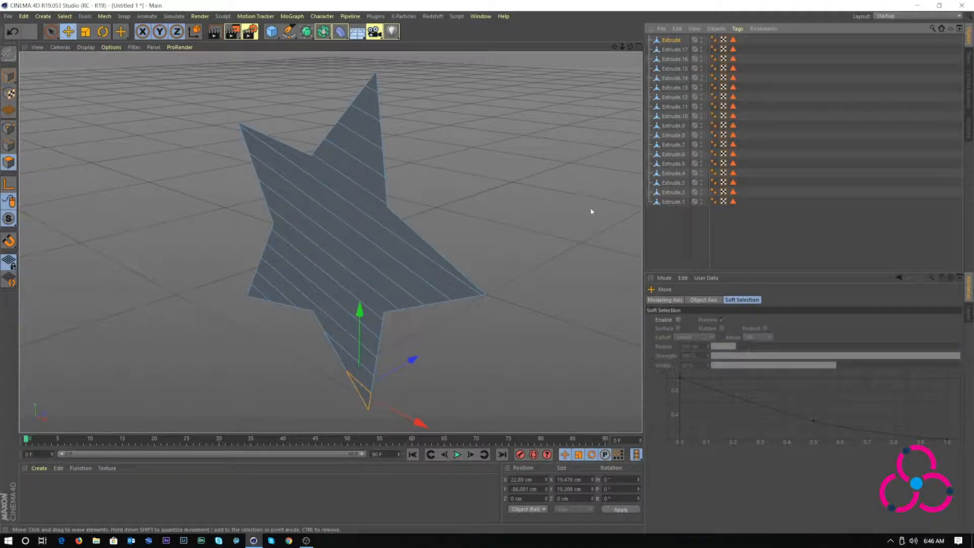
click(674, 226)
click(677, 203)
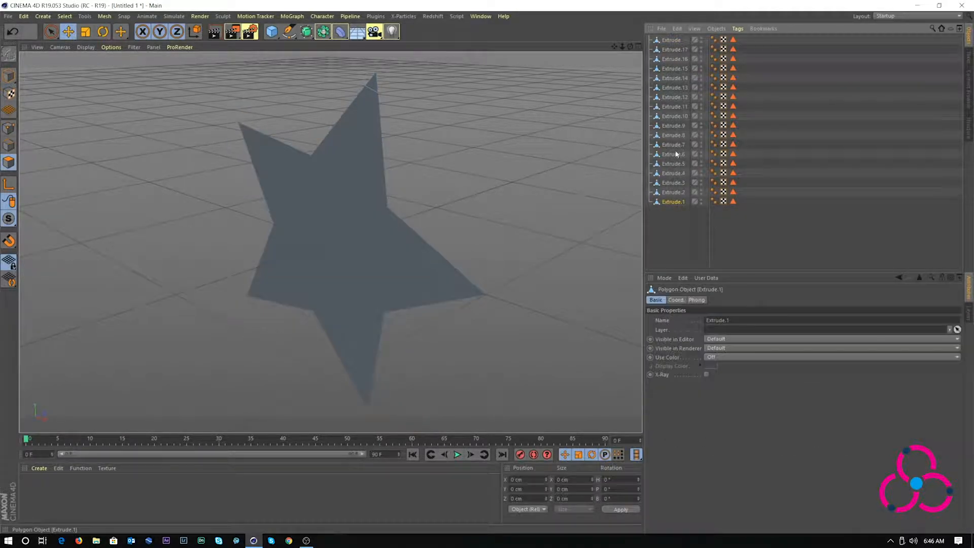
click(670, 41)
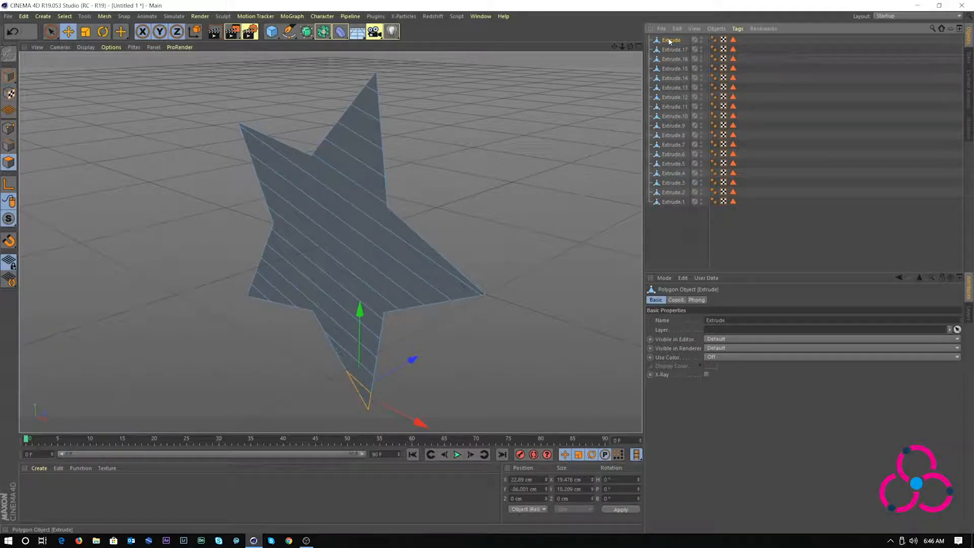
key(Delete)
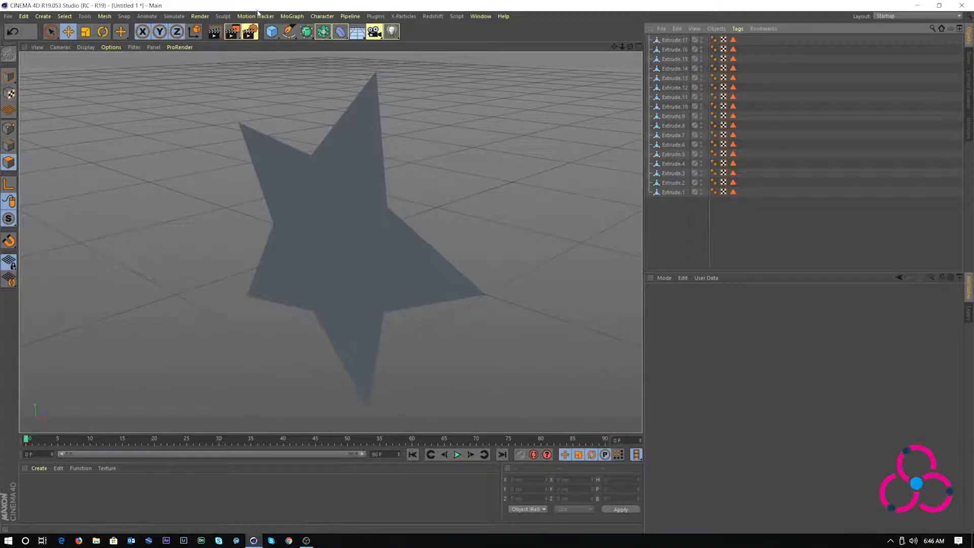
Add a MoGraph Fracture object and move Extrude.1–17 into it
click(302, 17)
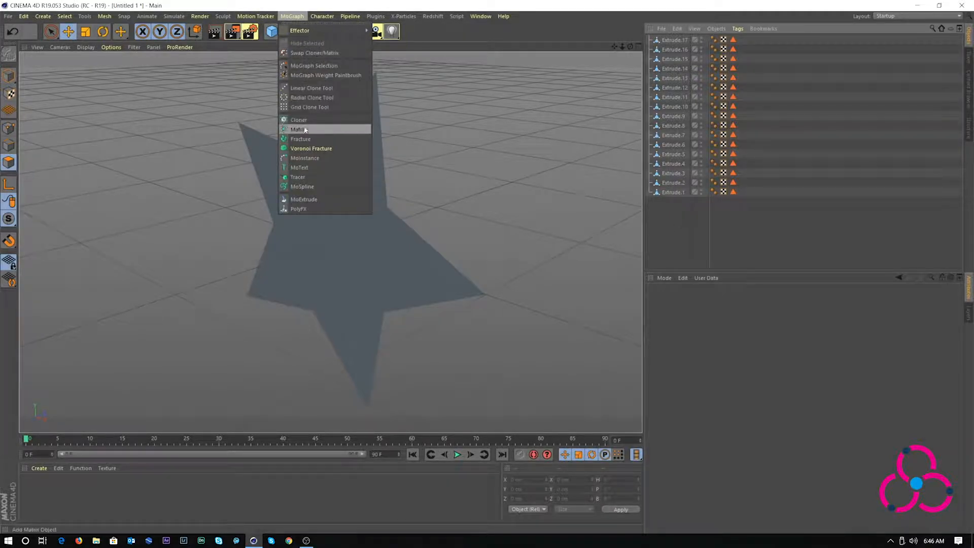
click(302, 141)
drag(673, 221, 671, 38)
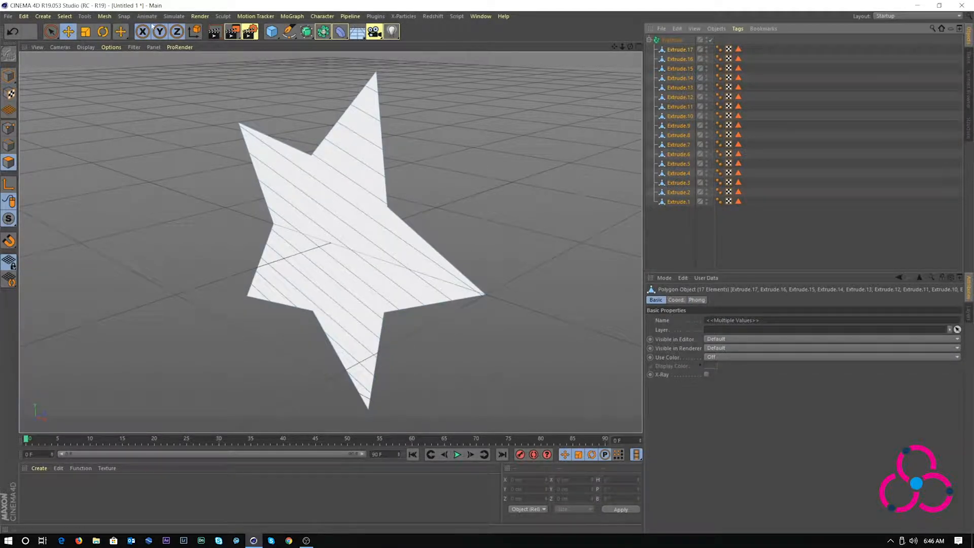
Add a Cloth Surface object and nest the Fracture under it
click(178, 17)
mouse_move(177, 31)
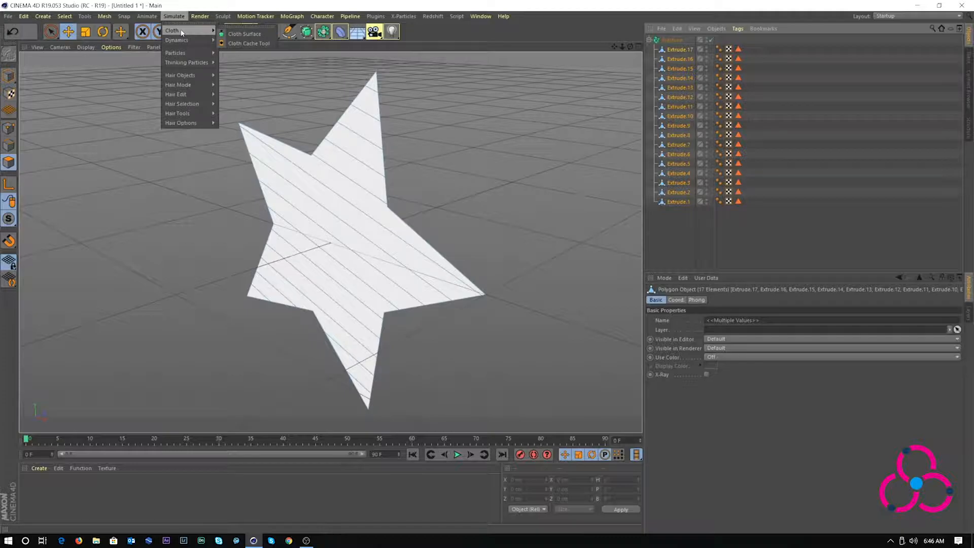
click(228, 33)
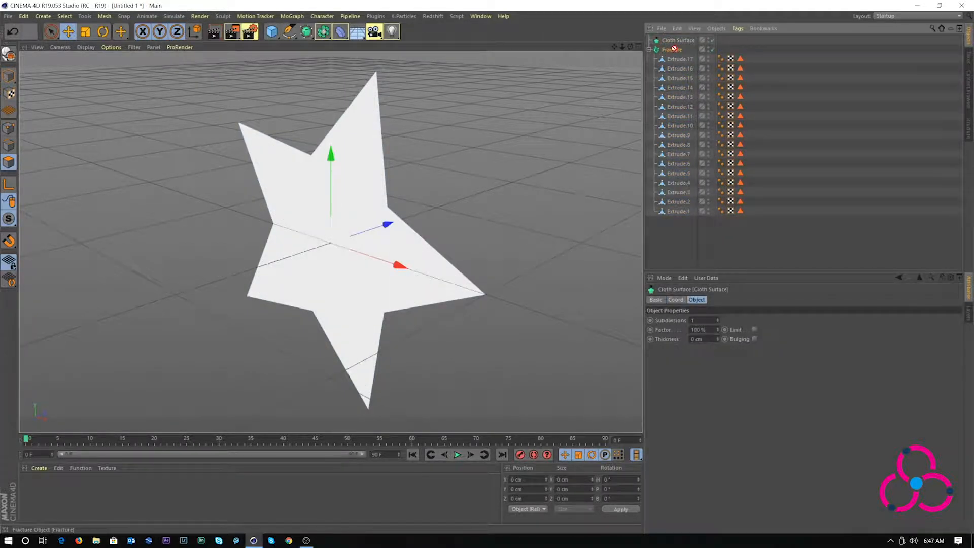
drag(674, 48, 680, 39)
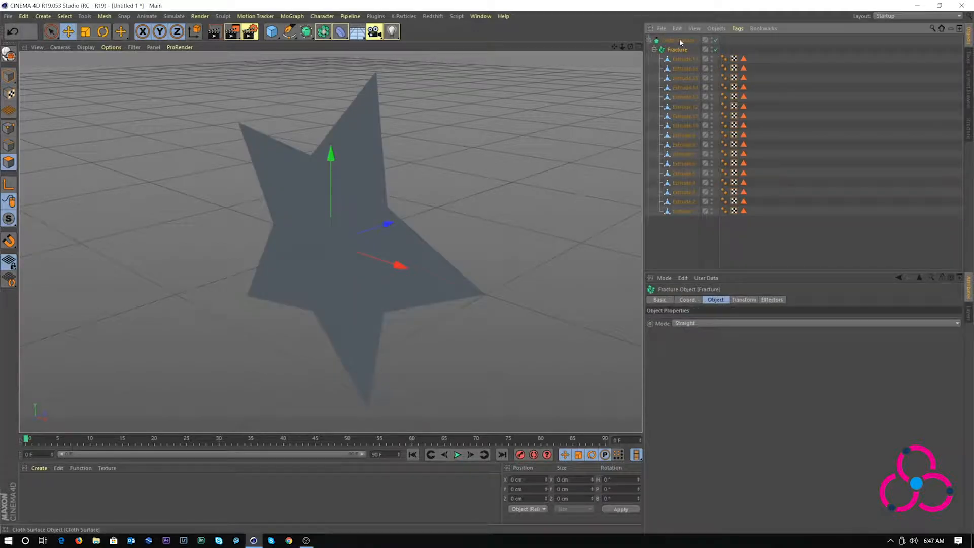
Set the Cloth Surface Thickness to 30 cm, then reduce it to 20 cm
click(654, 49)
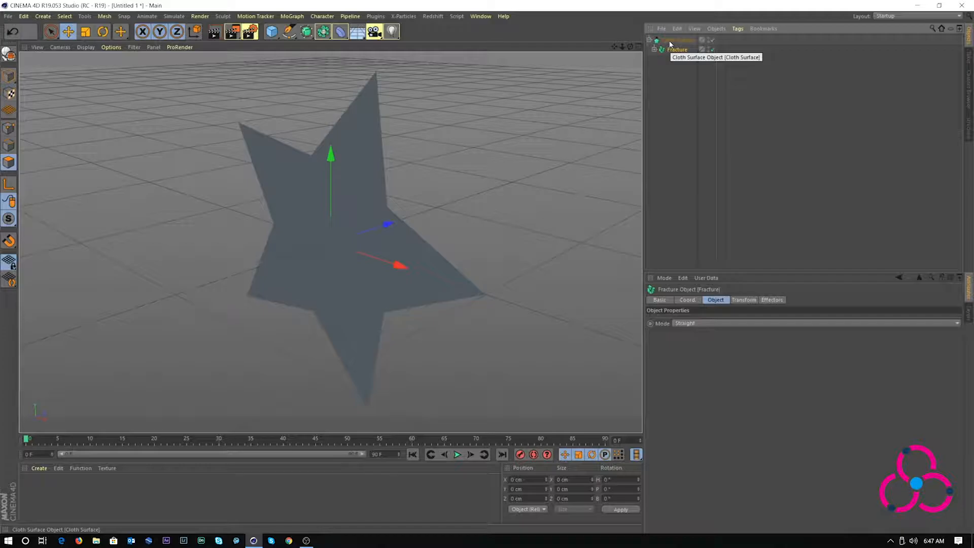
click(669, 40)
double_click(696, 339)
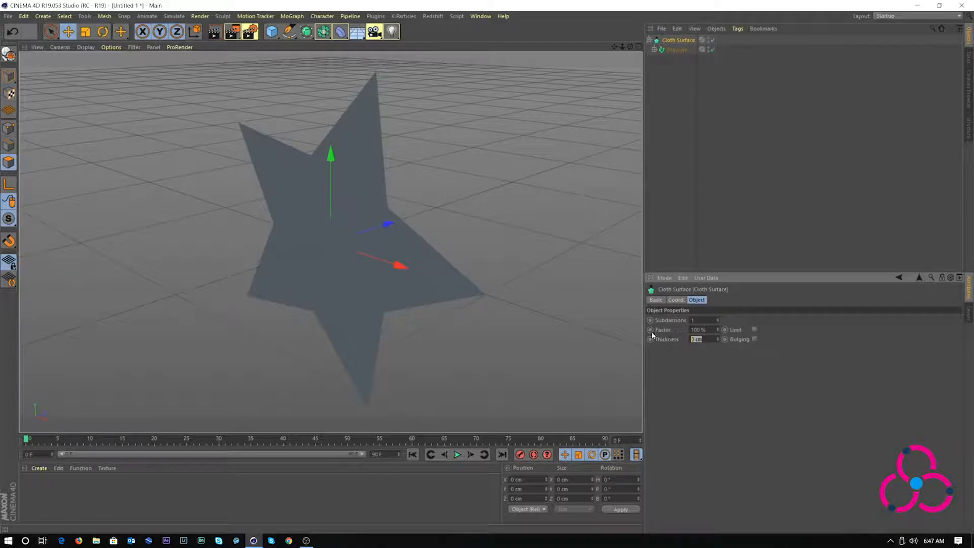
text(30)
key(Return)
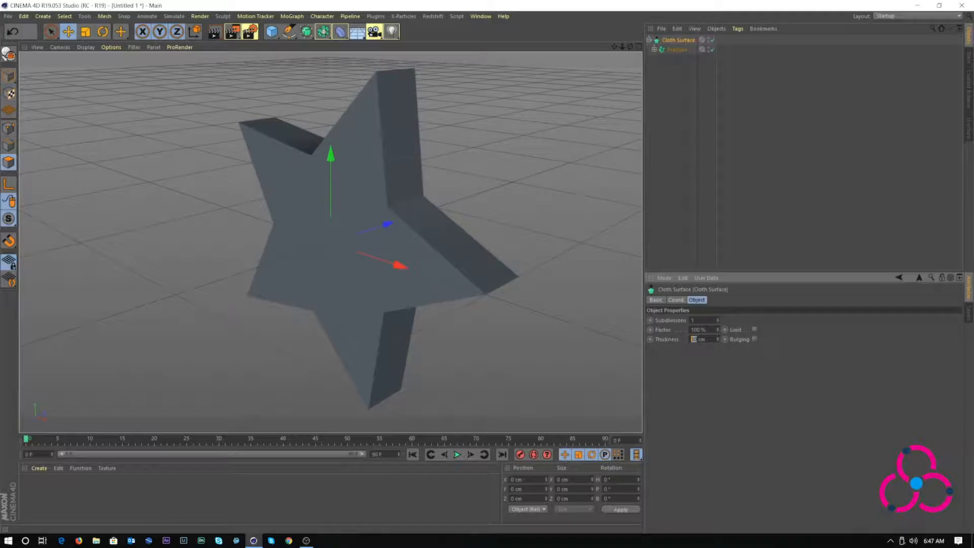
text(20)
key(Return)
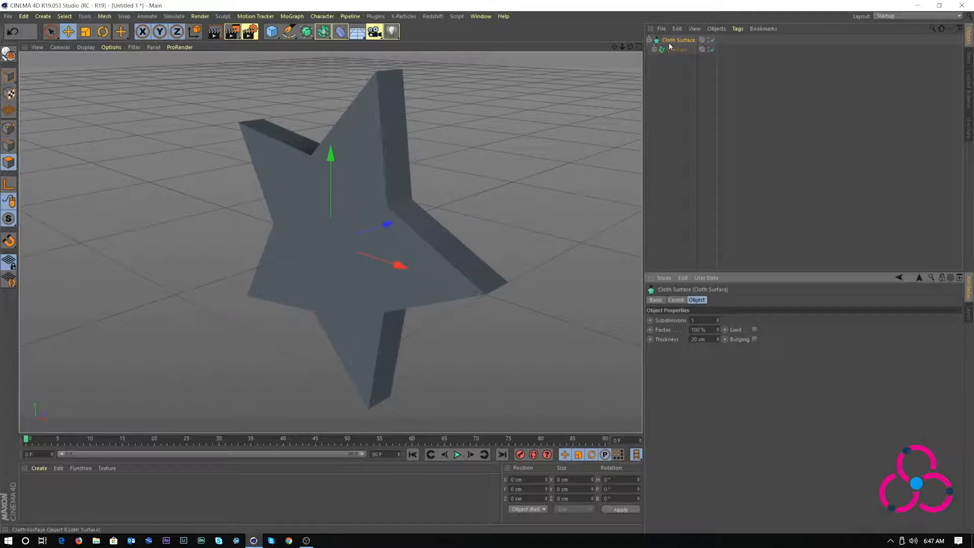
Rotate the Cloth Surface star about 63°, zoom out to frame it, and select Fracture
click(103, 31)
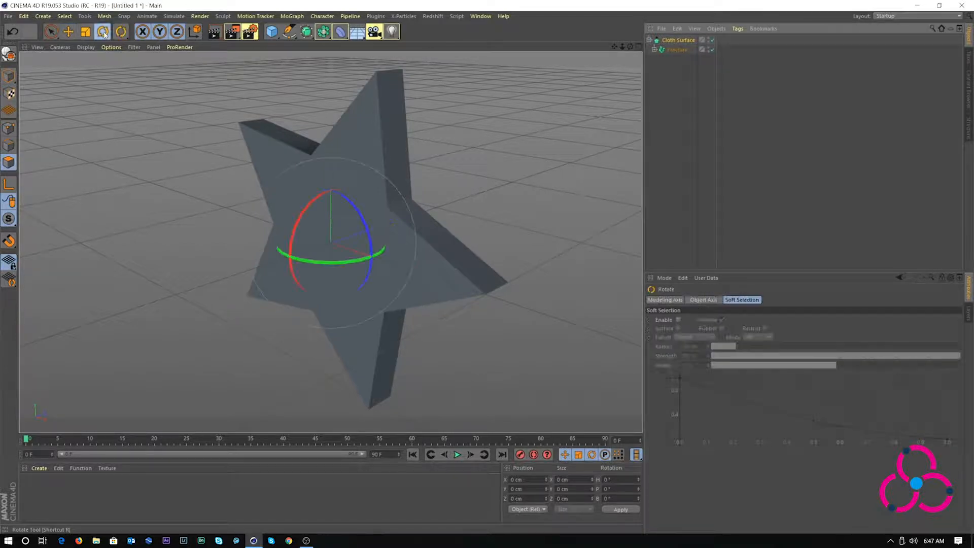
drag(302, 257, 359, 258)
drag(358, 258, 357, 259)
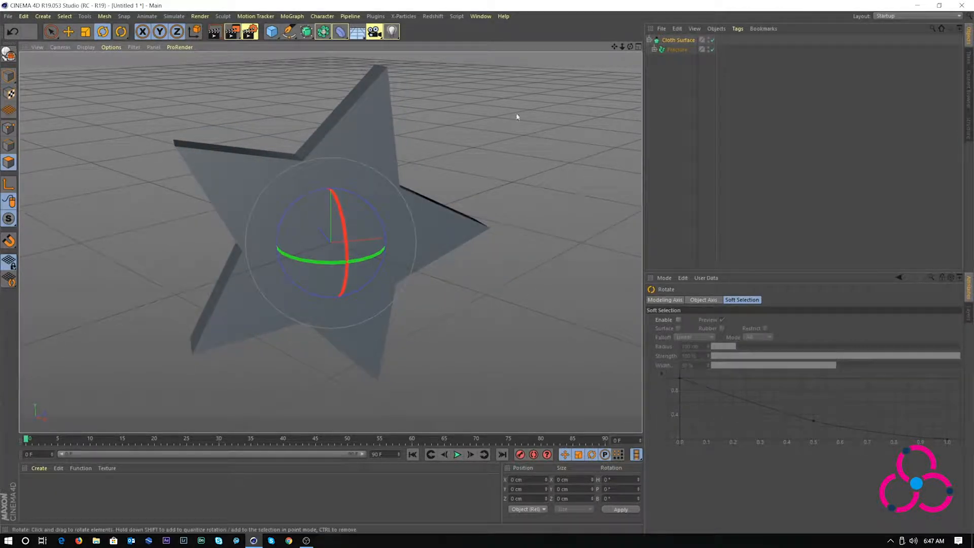
key(e)
drag(622, 48, 622, 48)
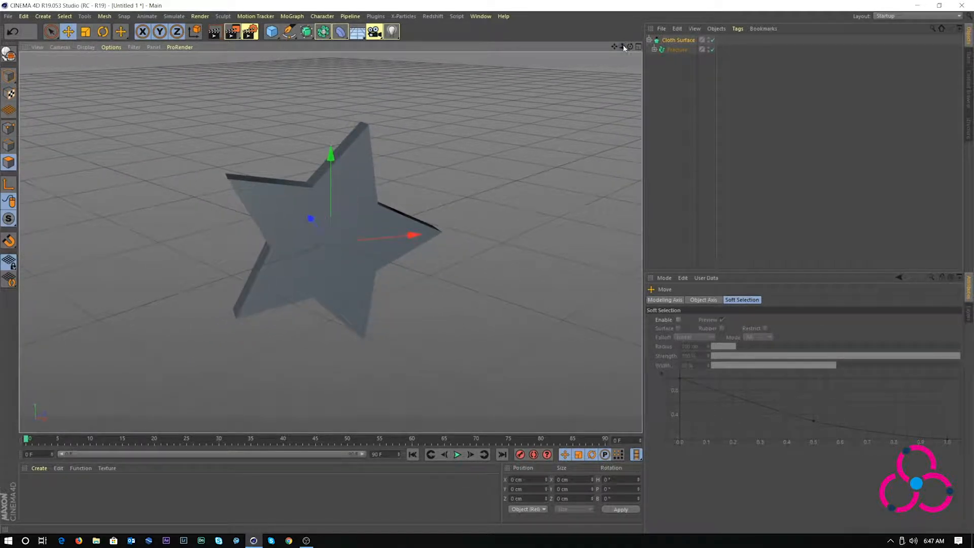
click(685, 62)
click(673, 50)
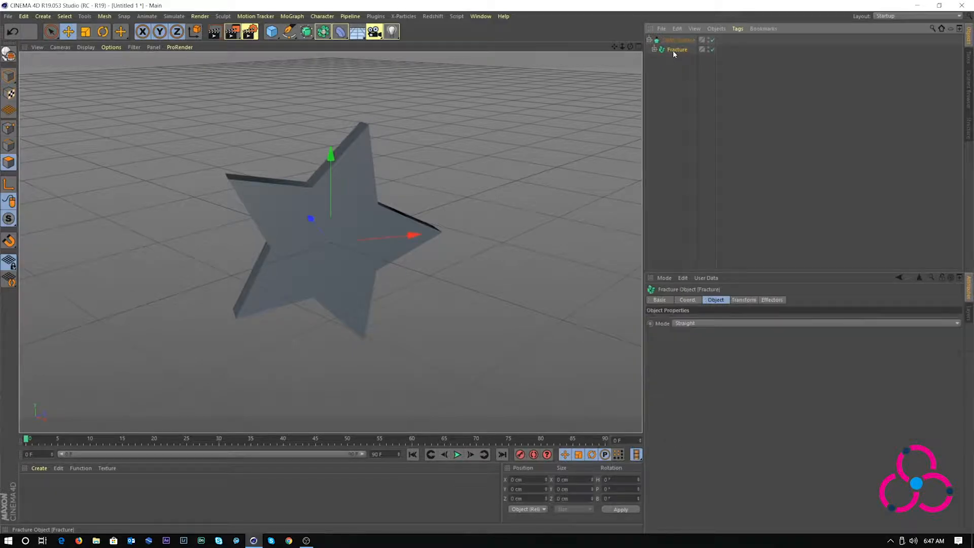
Add a Plain effector to the fractured star from the MoGraph Effector menu
click(292, 16)
mouse_move(299, 30)
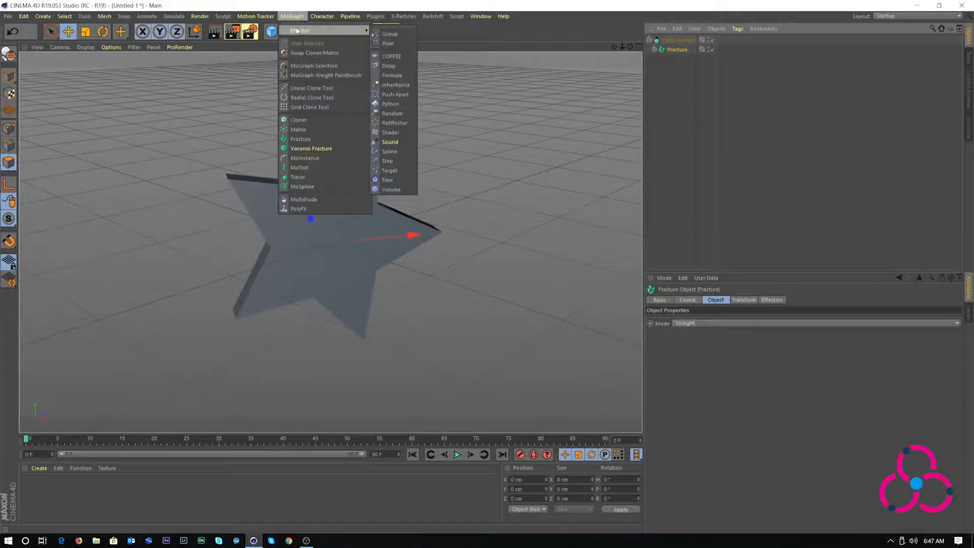
click(388, 44)
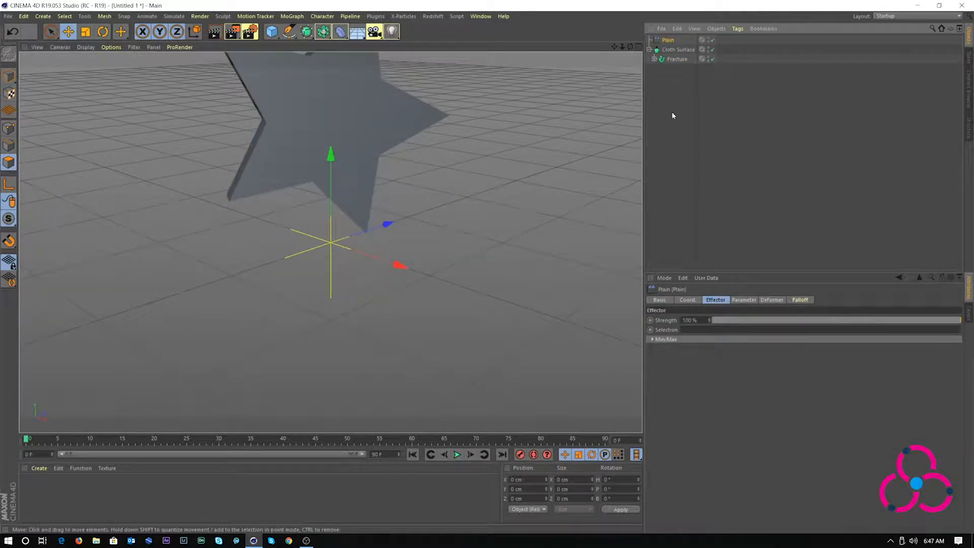
Set the Plain effector's falloff shape to Linear, oriented along +Y
click(800, 300)
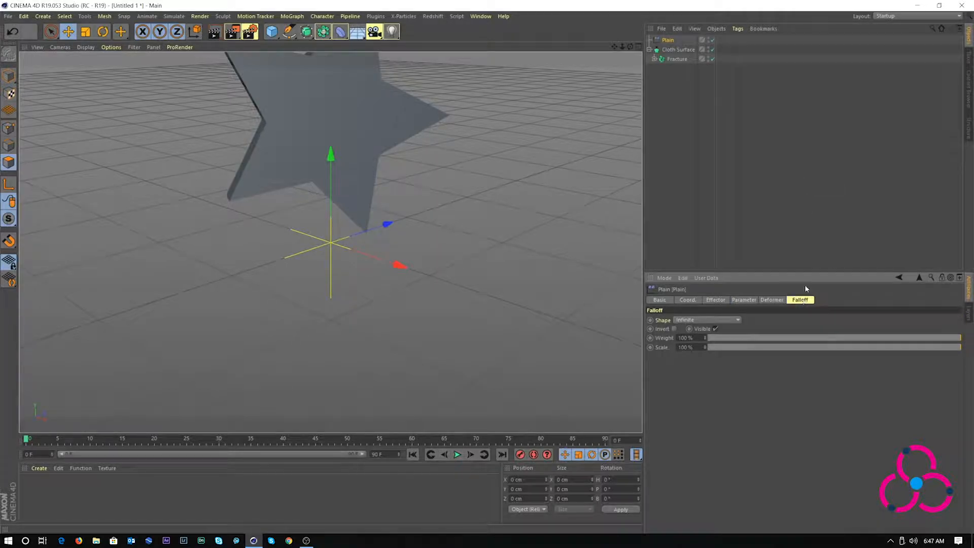
click(689, 320)
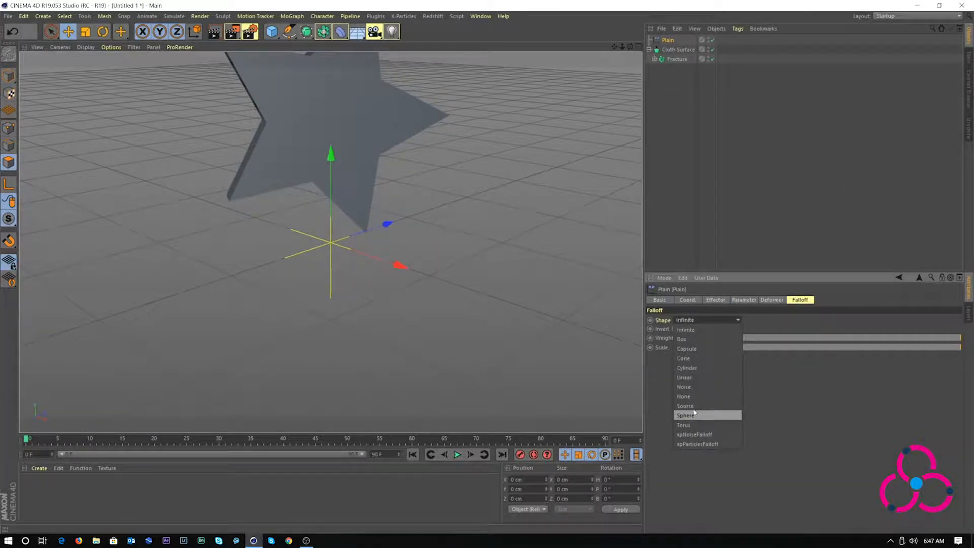
click(686, 378)
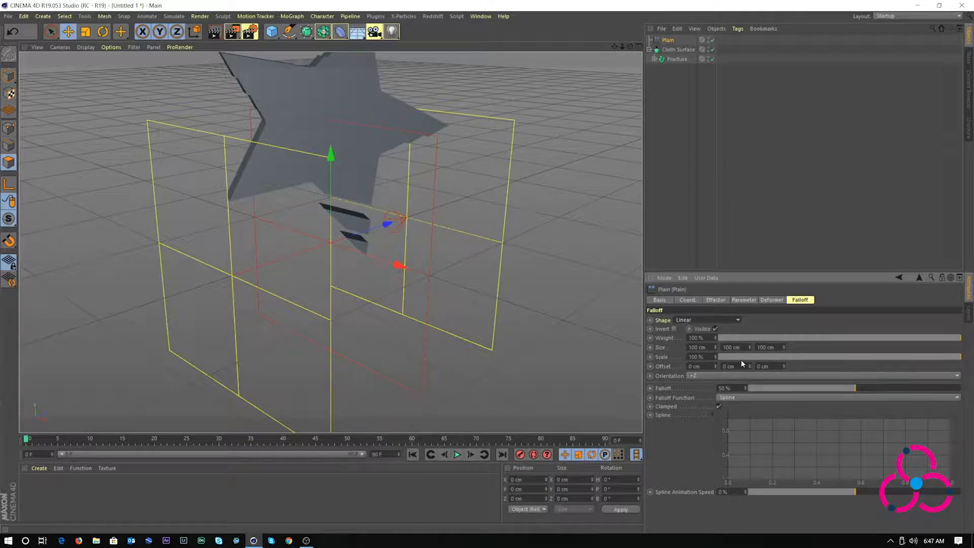
click(696, 377)
click(696, 404)
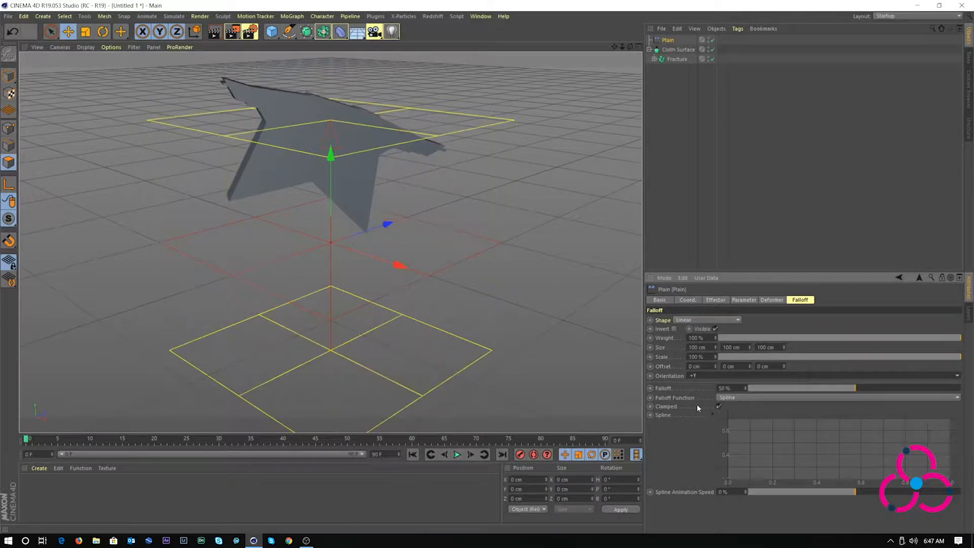
Set the Plain effector's position offset to 150 cm in X and 50 cm in Y
click(744, 300)
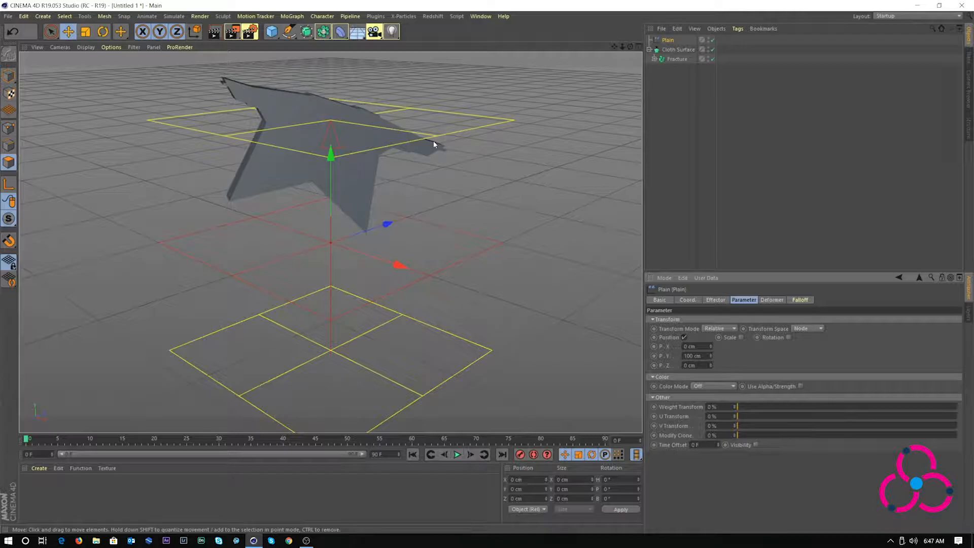
drag(696, 347, 666, 345)
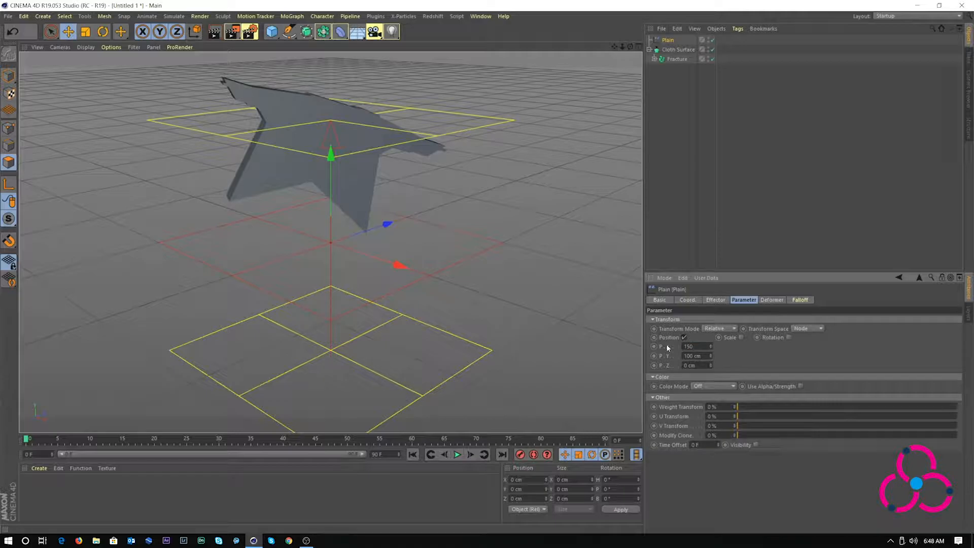
text(150)
key(Return)
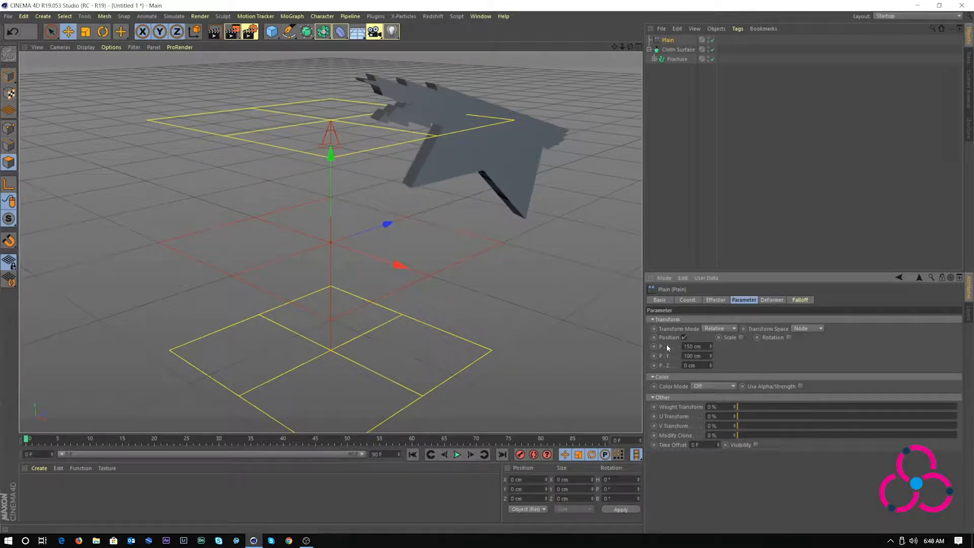
drag(701, 356, 679, 357)
text(50)
key(Return)
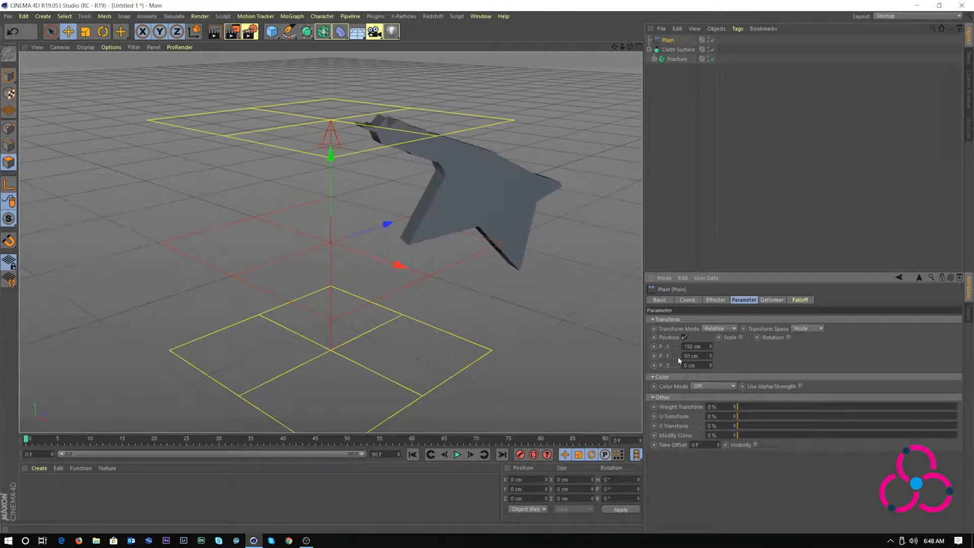
Enable uniform scale of -1, then move the effector along Y so the star sits whole
click(741, 337)
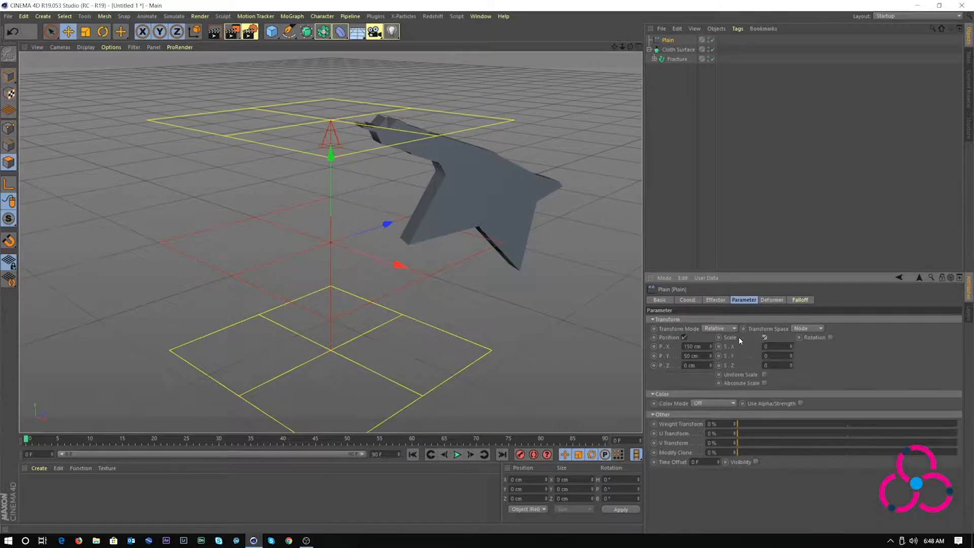
click(763, 375)
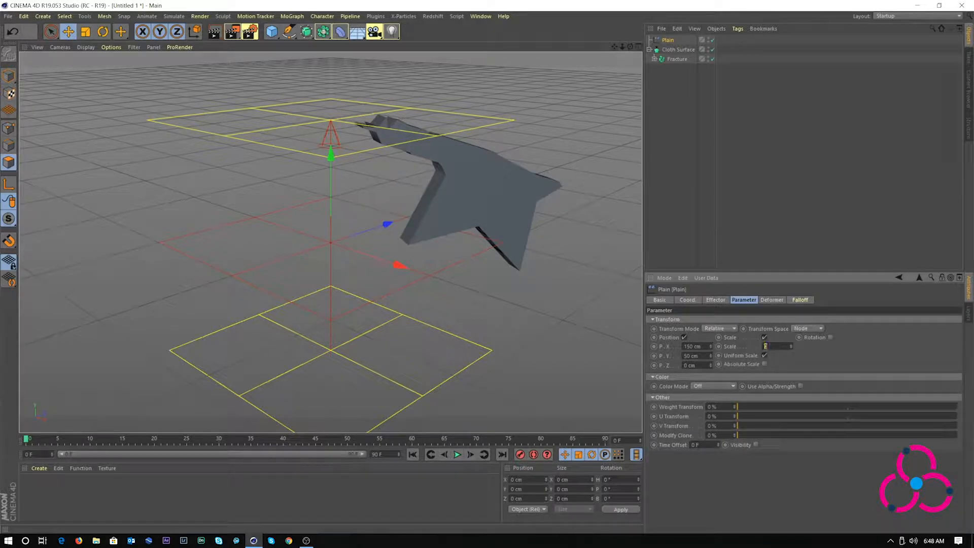
text(-1)
key(Return)
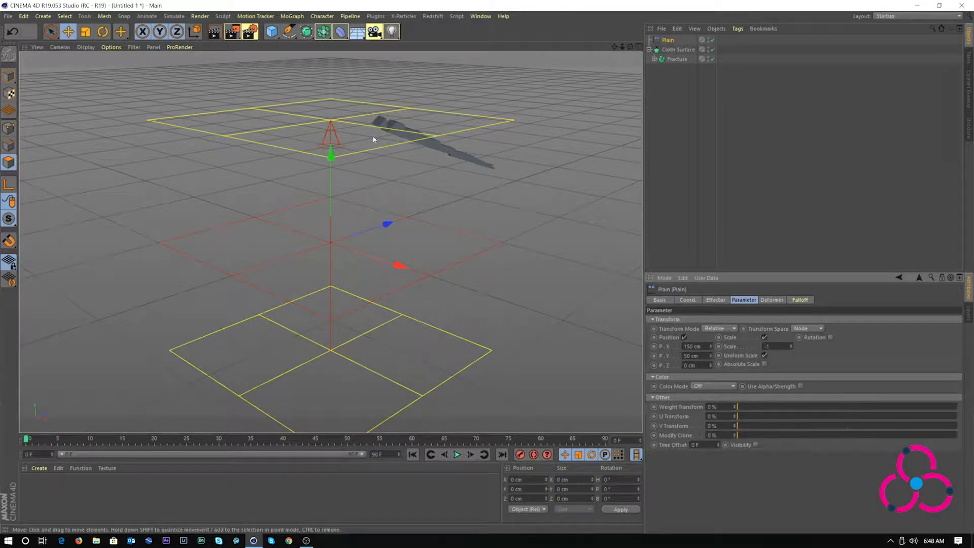
drag(331, 155, 315, 400)
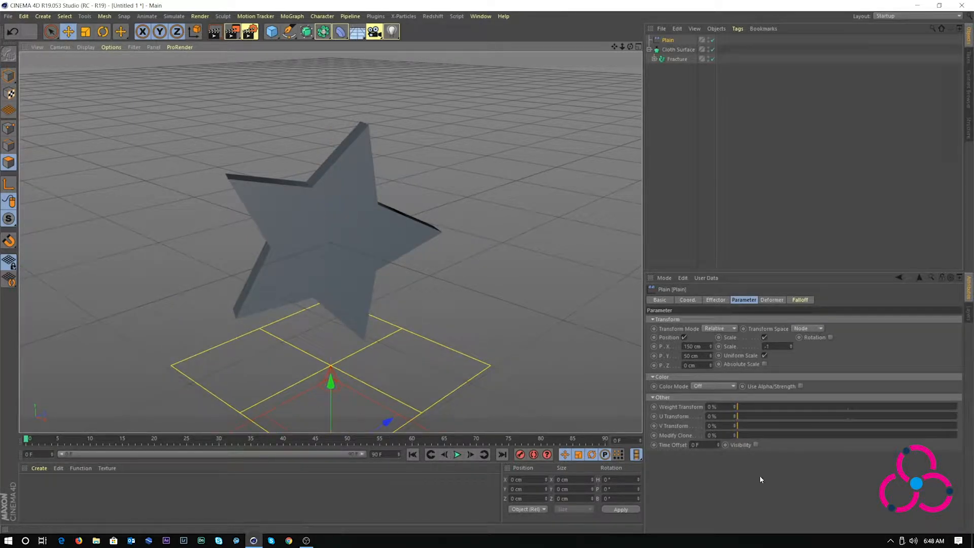
Rotate the strips H 250° and P -250°, then raise and slightly lower the effector along Y
click(830, 337)
double_click(833, 346)
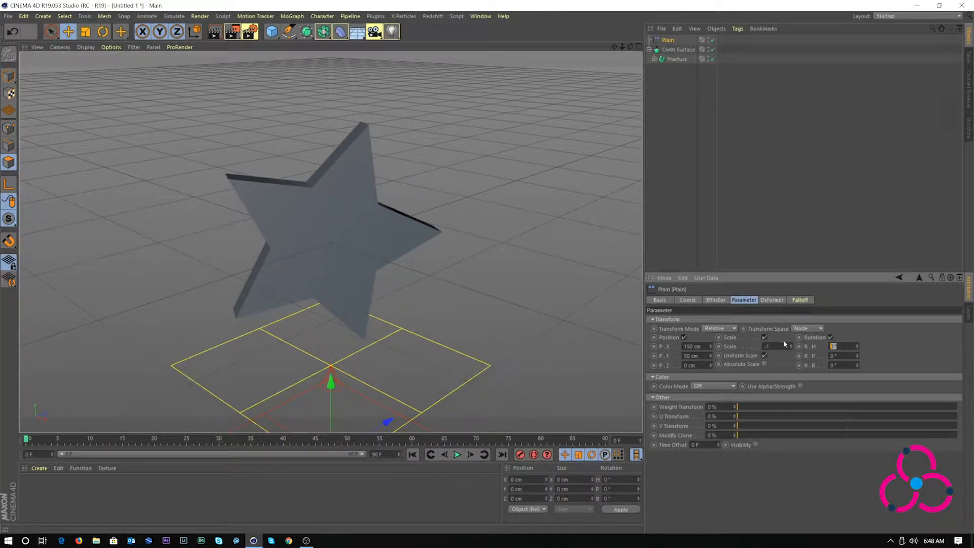
text(250)
key(Tab)
text(-2)
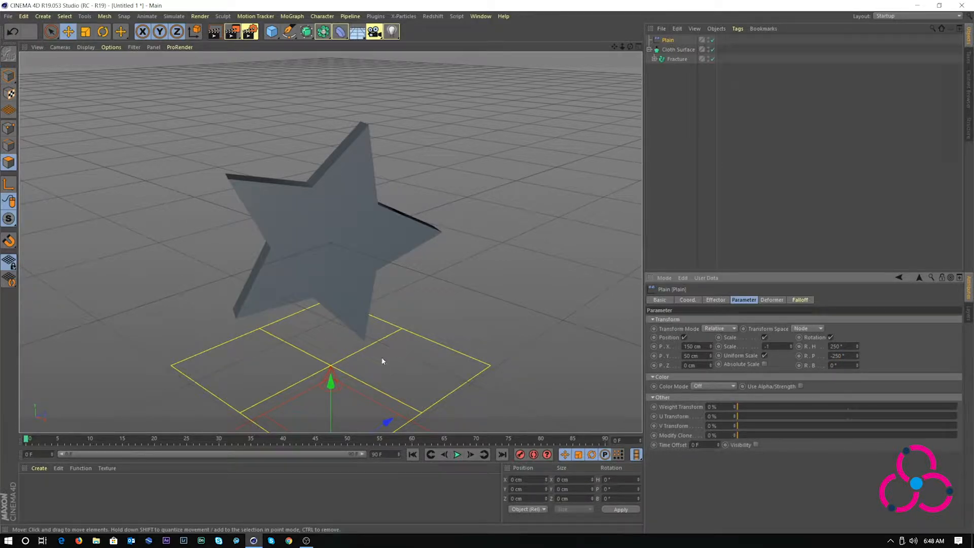
drag(330, 386, 327, 29)
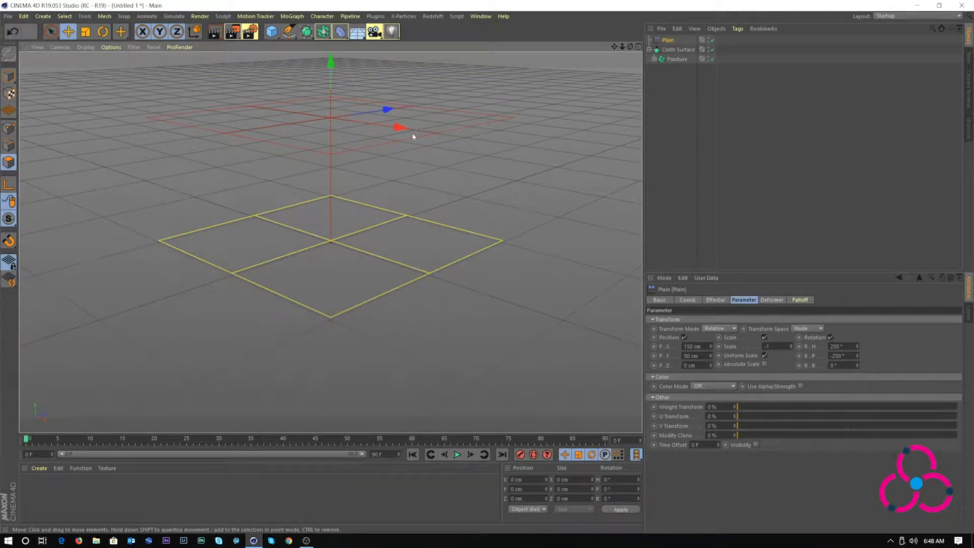
drag(327, 58, 282, 61)
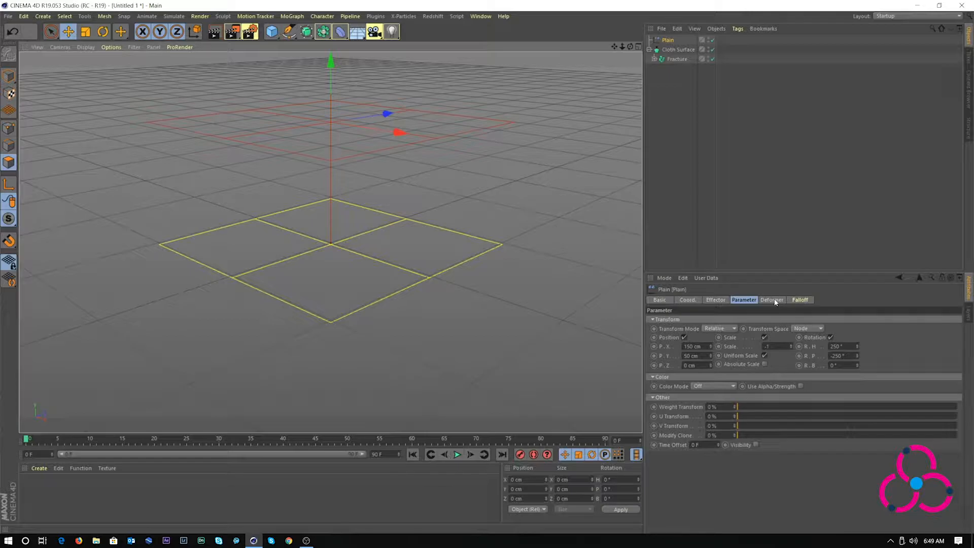
Invert the Plain falloff, lower the effector along Y, and select the Fracture object
click(713, 300)
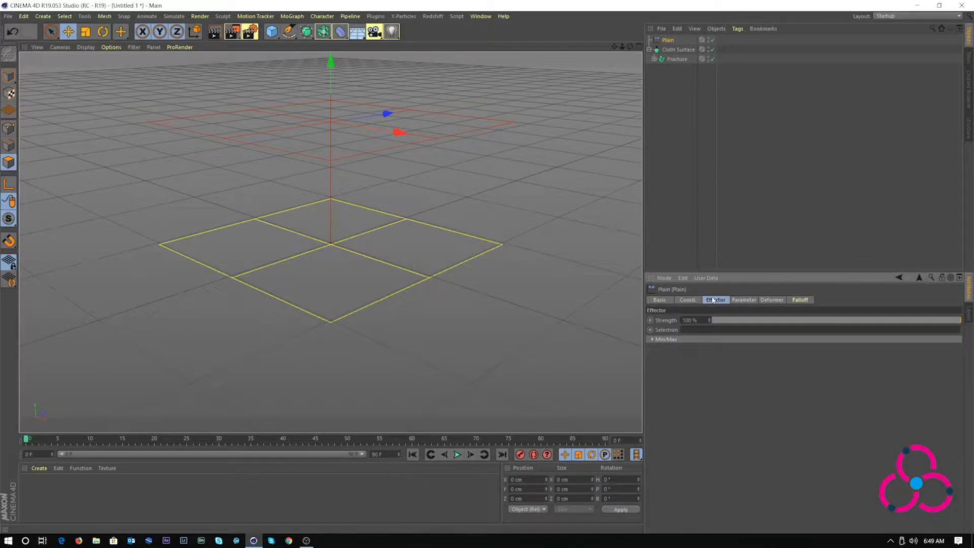
click(745, 301)
click(766, 300)
click(804, 300)
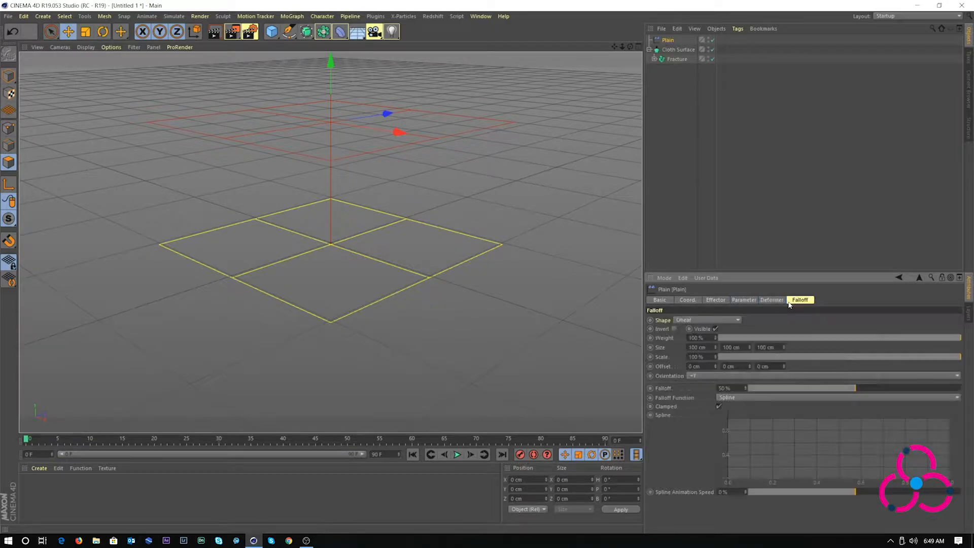
click(675, 328)
drag(331, 61, 296, 333)
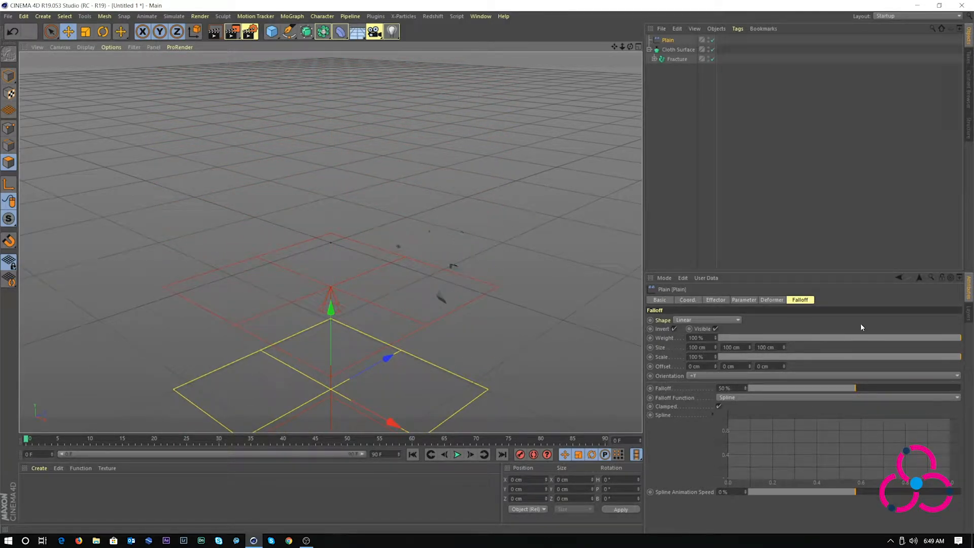
click(675, 60)
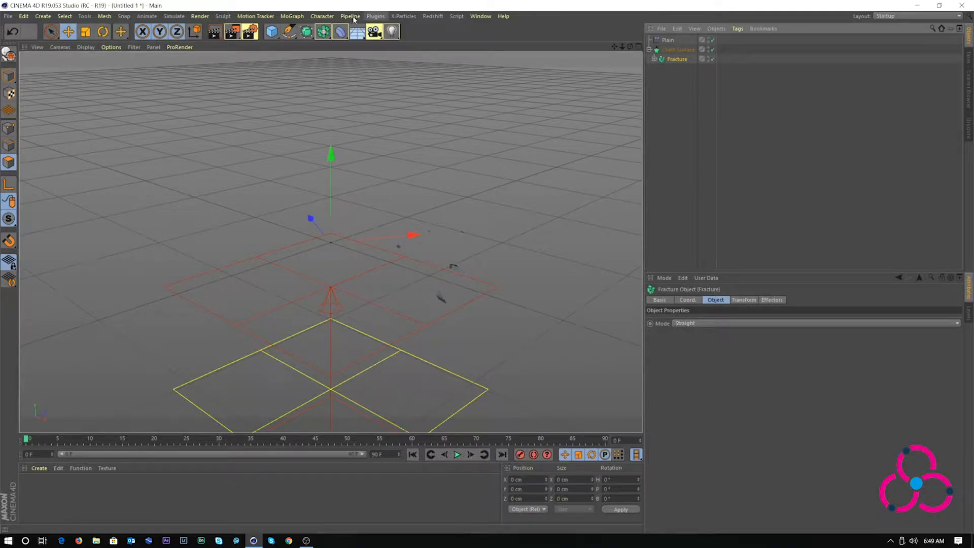
Add a Delay effector to the Fracture and set its mode to Spring
click(292, 16)
mouse_move(330, 31)
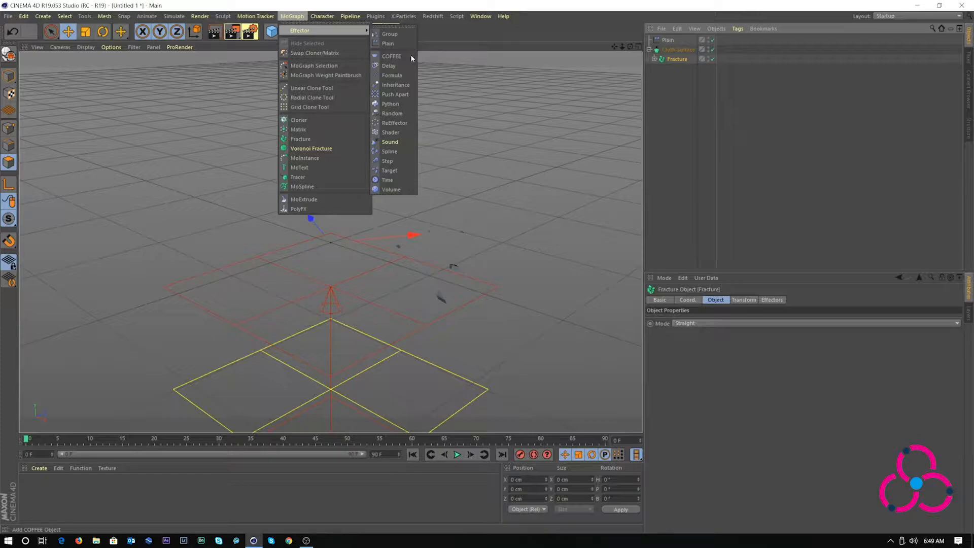
click(401, 66)
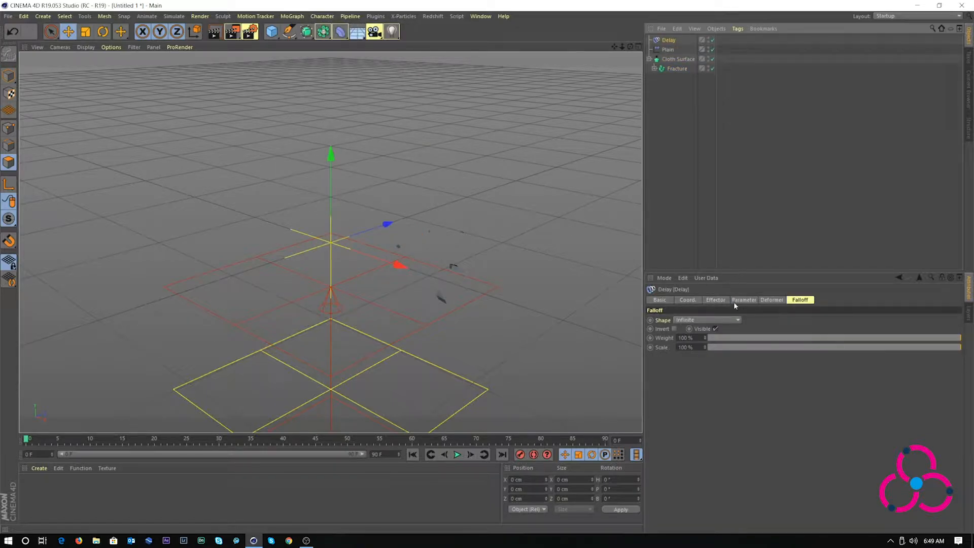
click(717, 301)
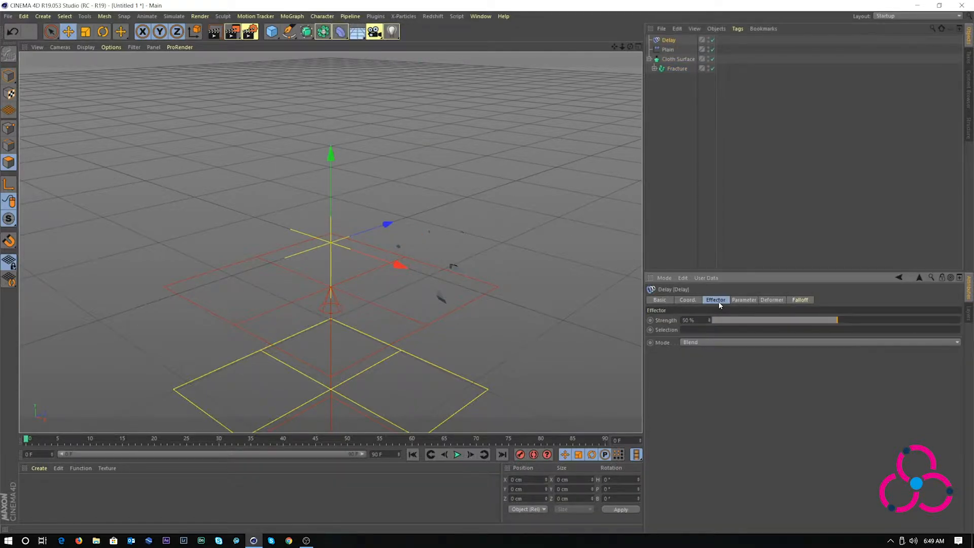
click(696, 344)
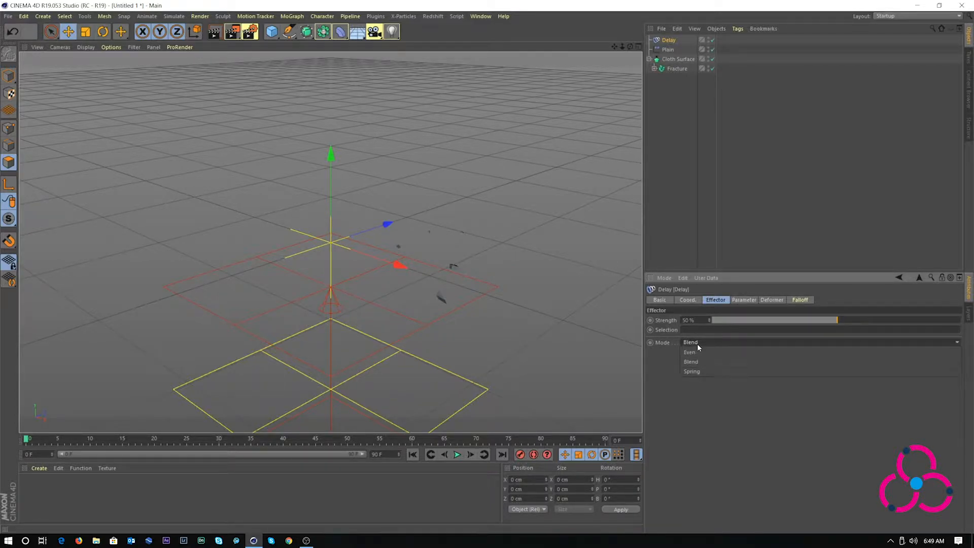
click(697, 371)
Invert the Delay effector's falloff, undoing an accidental move of the effector
click(797, 302)
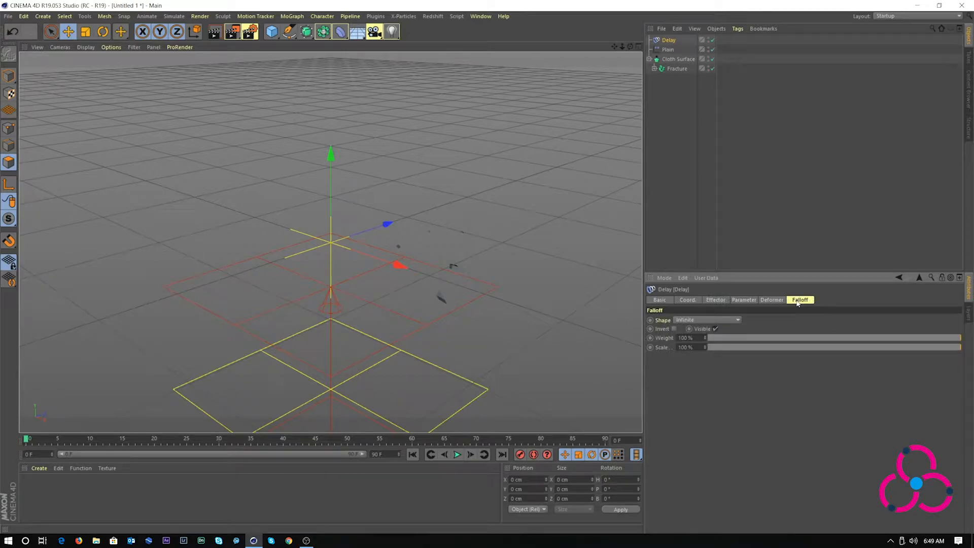
click(674, 330)
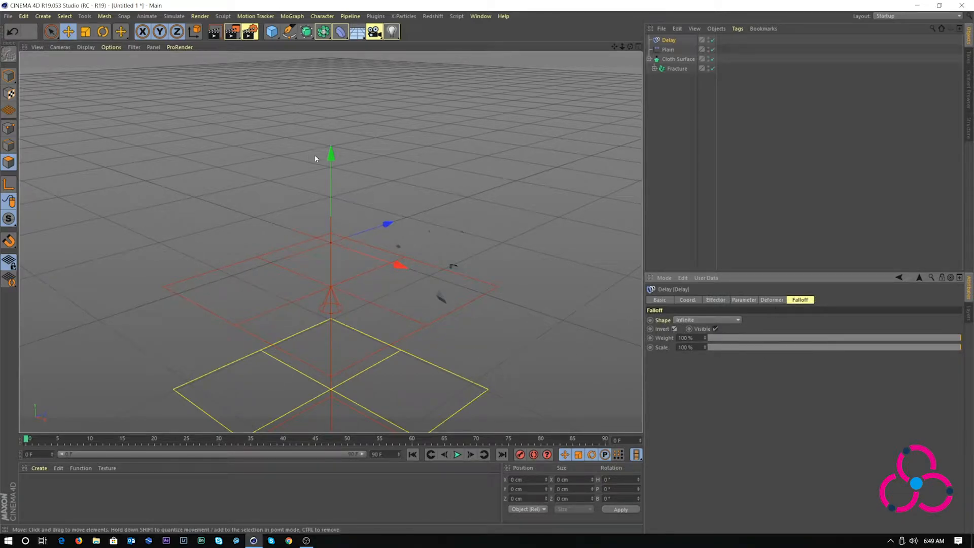
drag(331, 160, 328, 193)
key(ctrl+z)
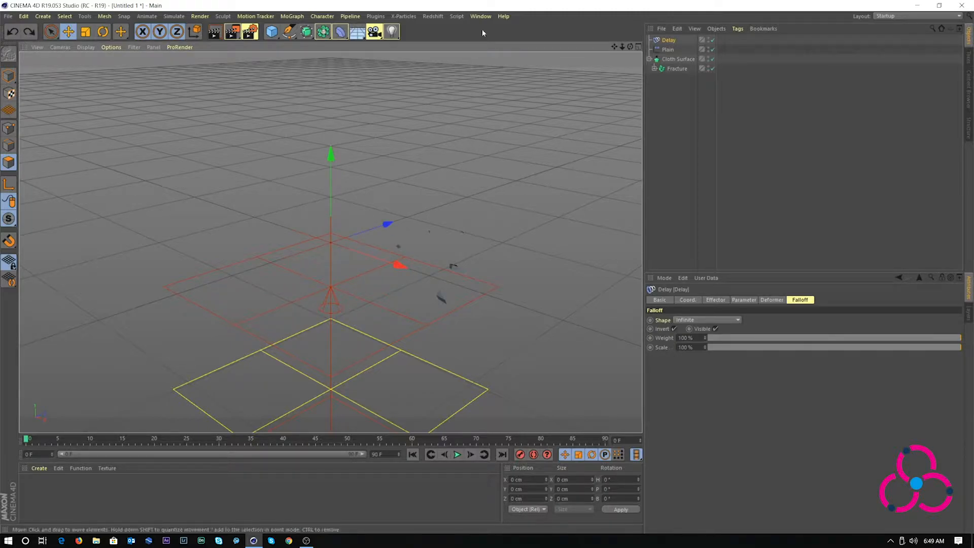
Select the Plain effector and drag its falloff lower, beneath the fractured pieces
click(666, 50)
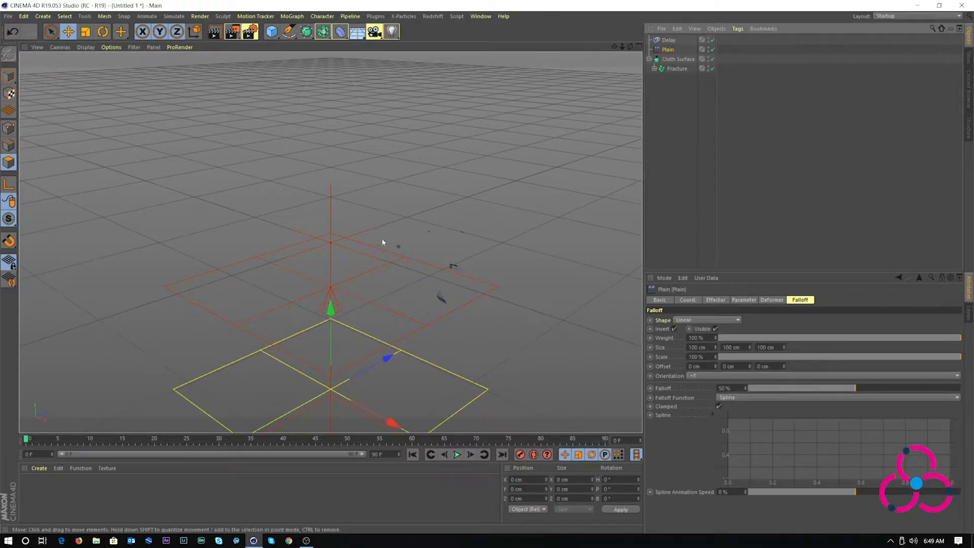
drag(333, 314, 262, 357)
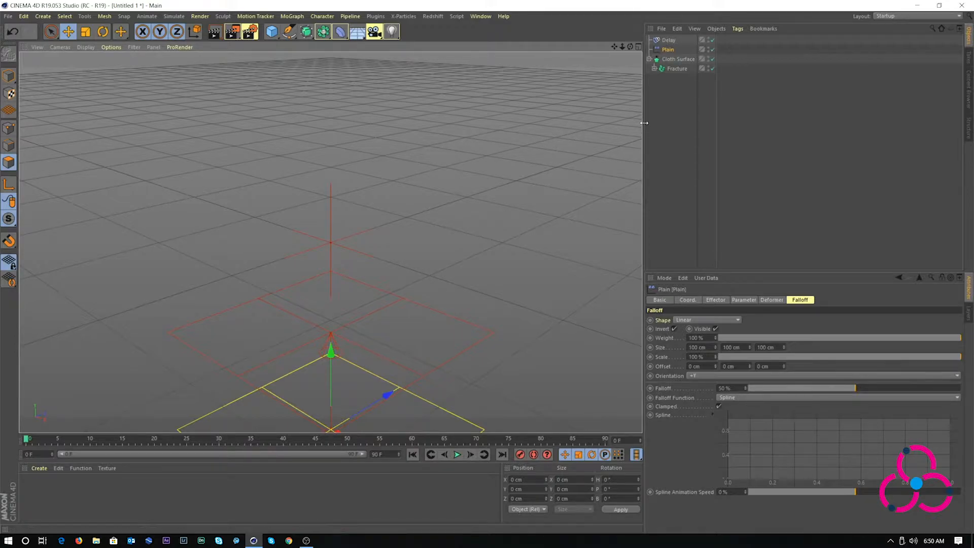
Set the project frame rate to 60 FPS, then reselect the Plain effector
click(663, 278)
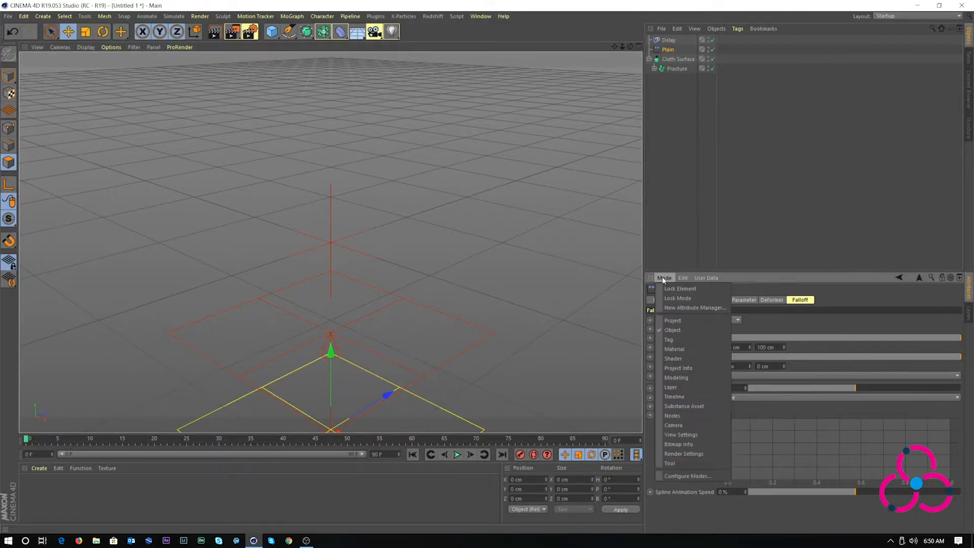
click(675, 319)
drag(722, 351, 697, 352)
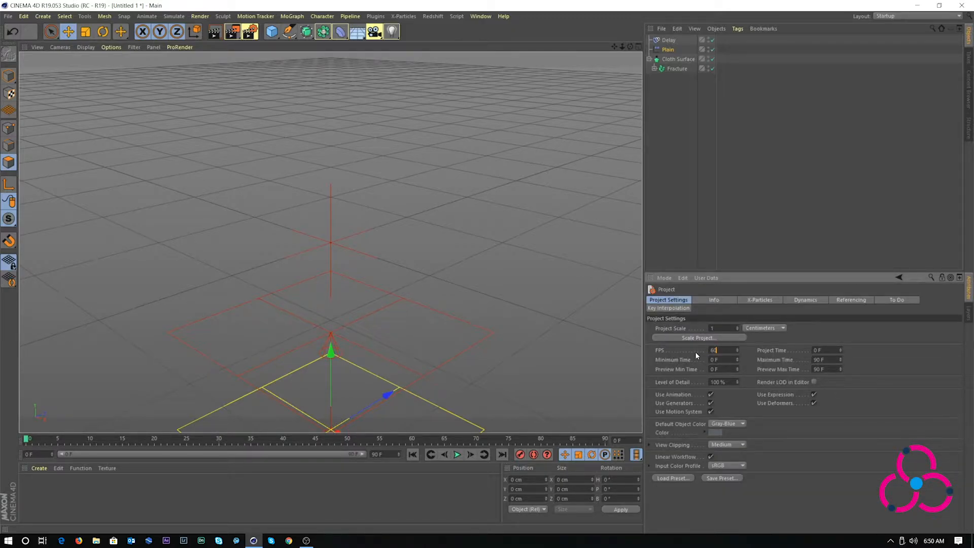
key(Return)
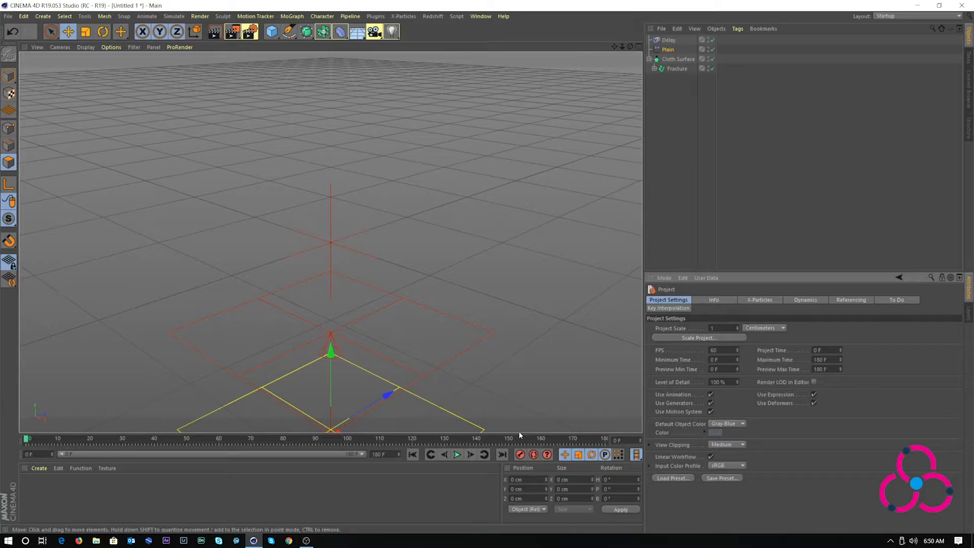
click(674, 69)
click(668, 49)
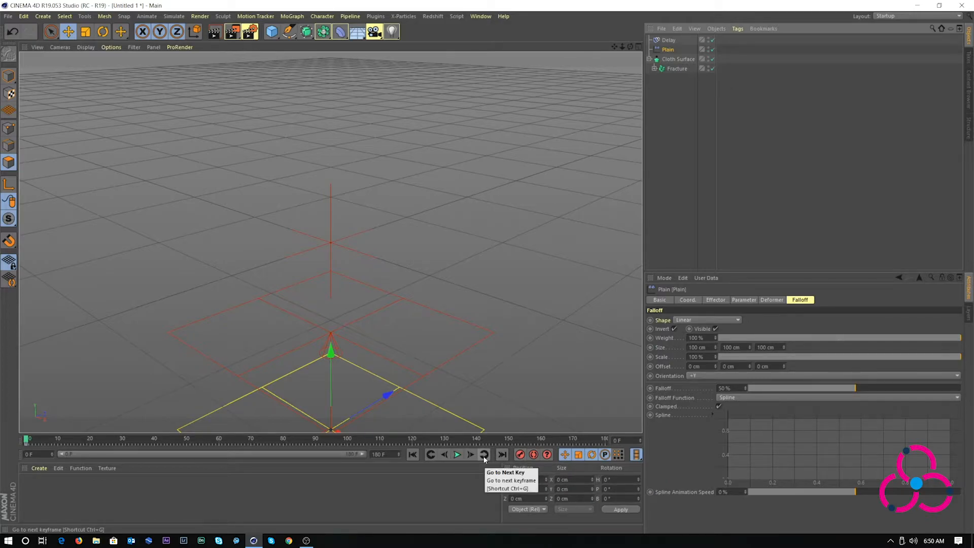
At frame 180, raise the Plain effector along Y, then play from frame 0
click(605, 440)
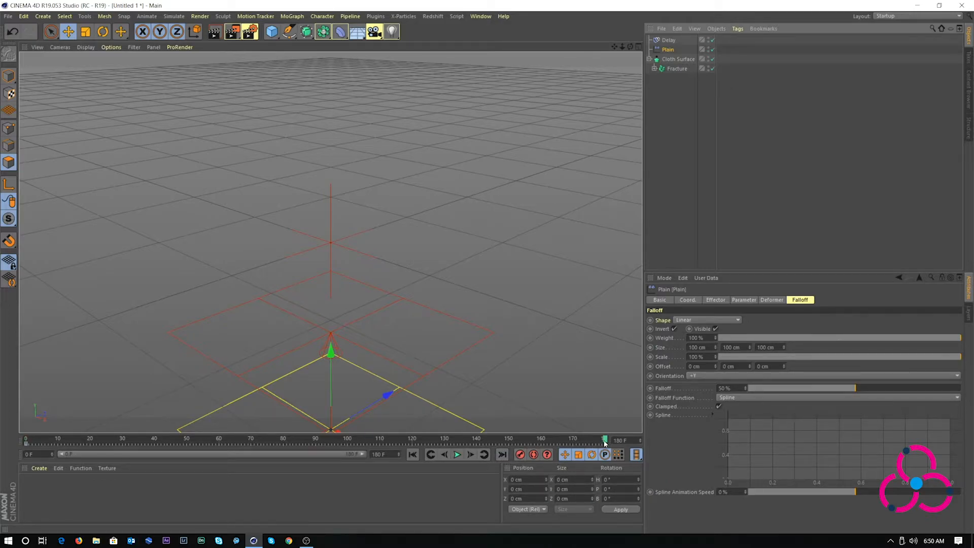
drag(330, 354, 317, 23)
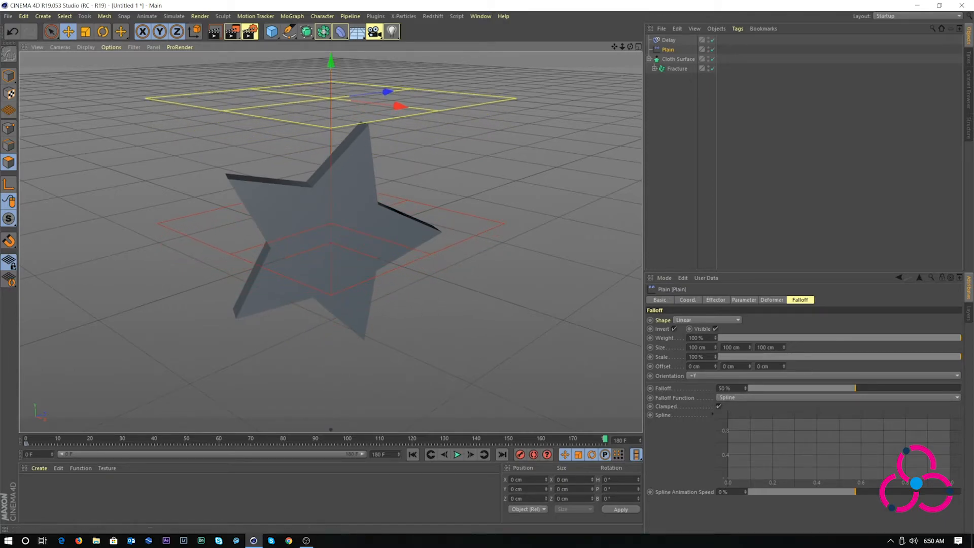
click(412, 455)
click(458, 455)
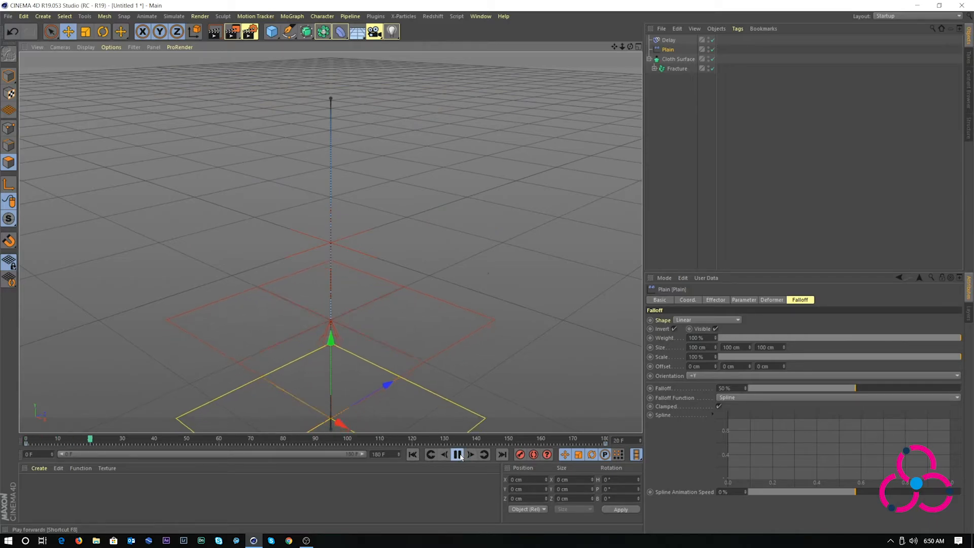